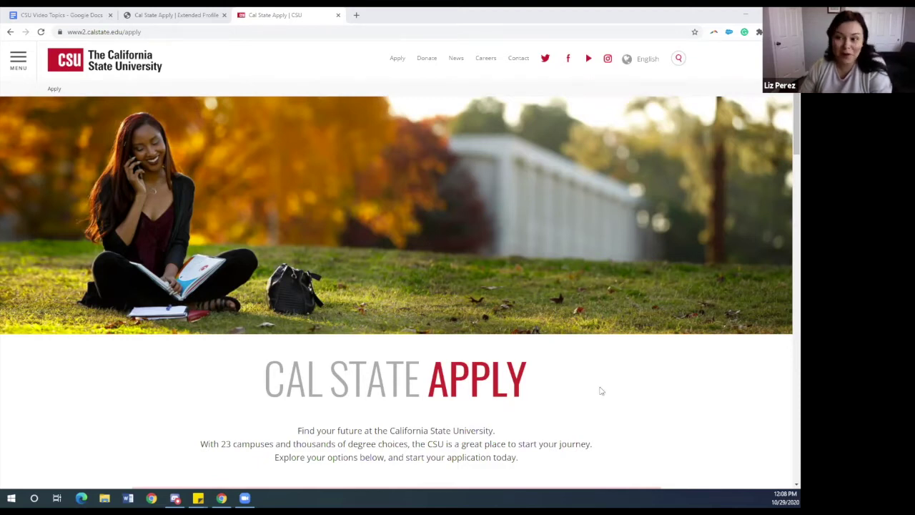
Step: Choose Fall 2021 as the term to apply for on the Cal State Apply page
scroll(684, 386, "down", 3)
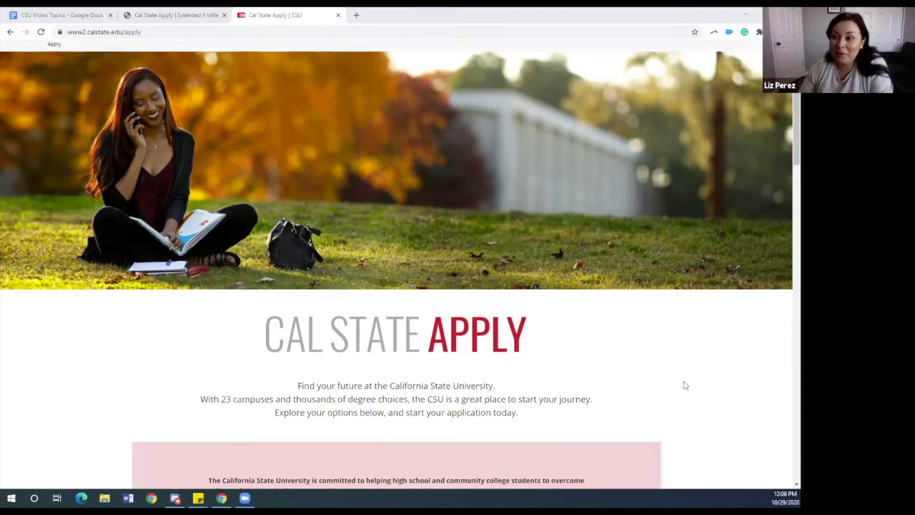
scroll(684, 386, "down", 1)
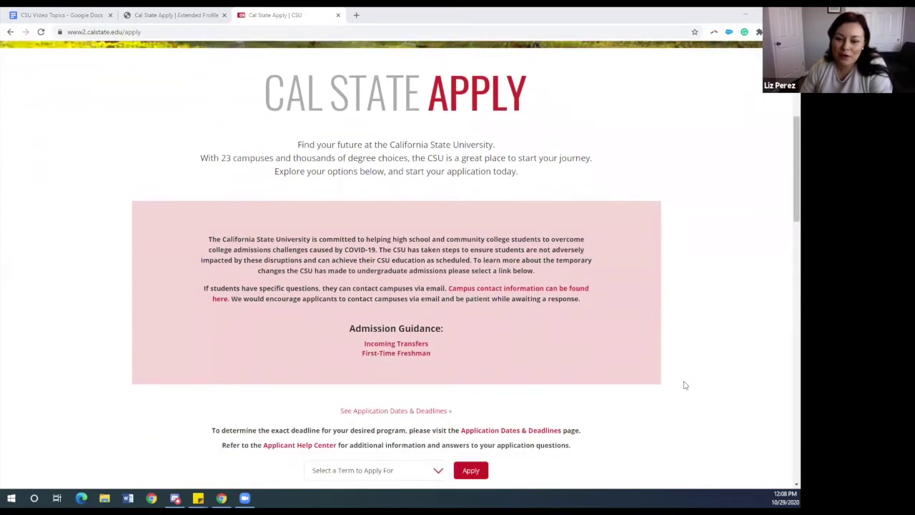
scroll(684, 385, "down", 2)
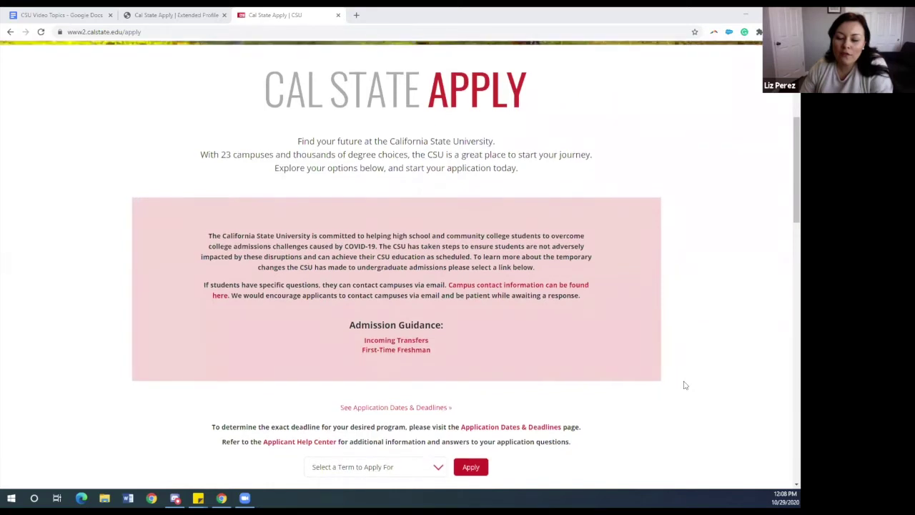
left_click(414, 329)
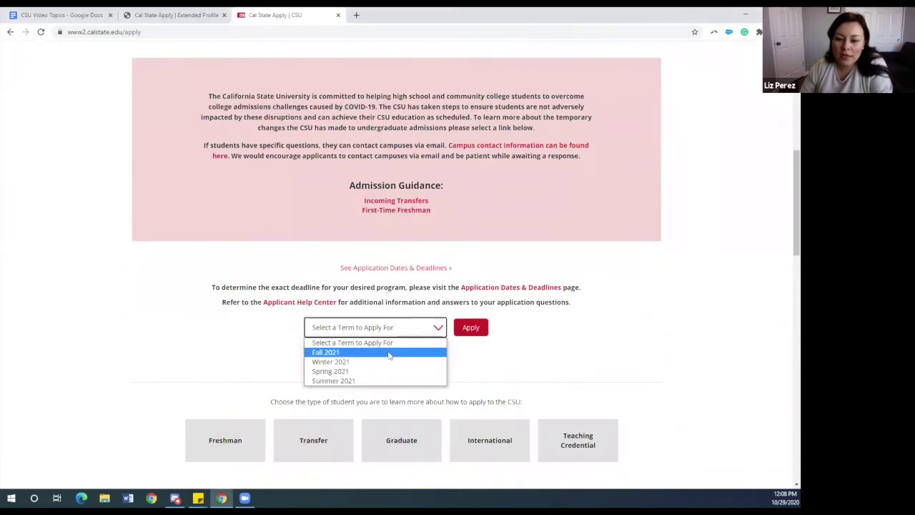
left_click(389, 352)
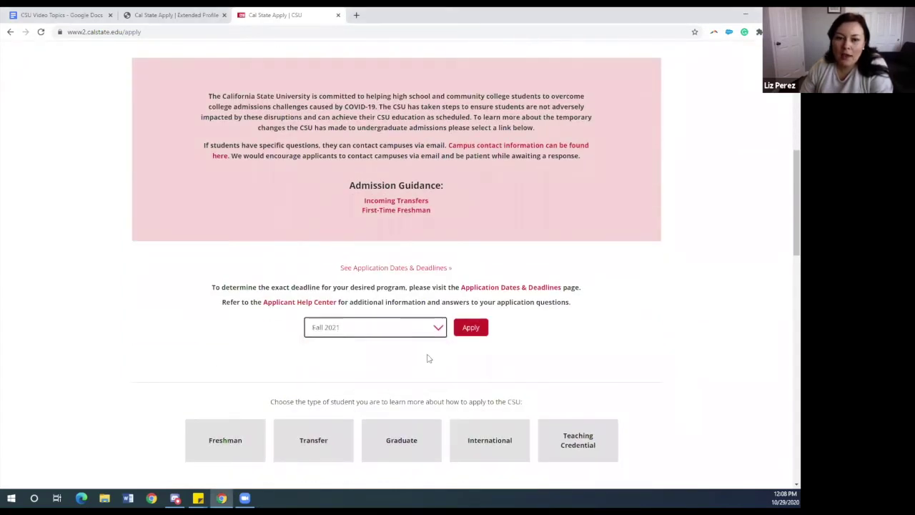
Step: Switch to the applicant's Extended Profile and answer Yes to having taken and earned college credits
left_click(184, 10)
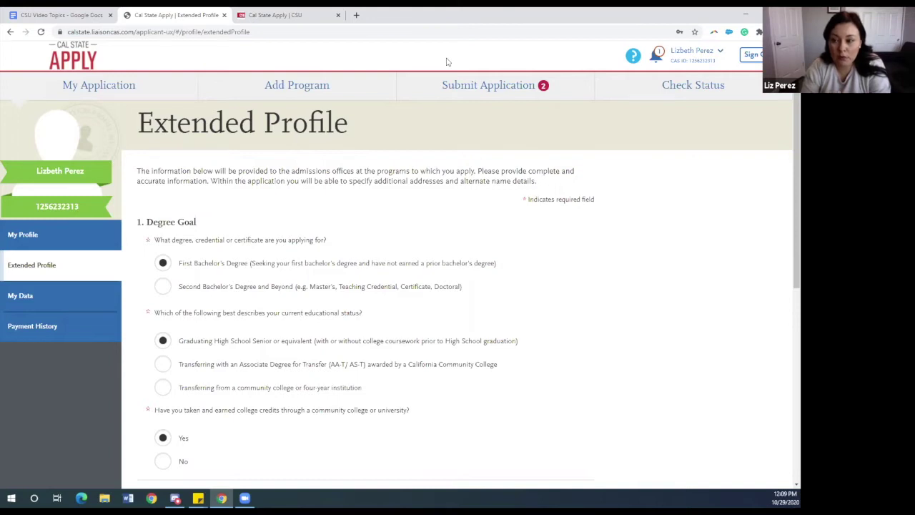
left_click(164, 438)
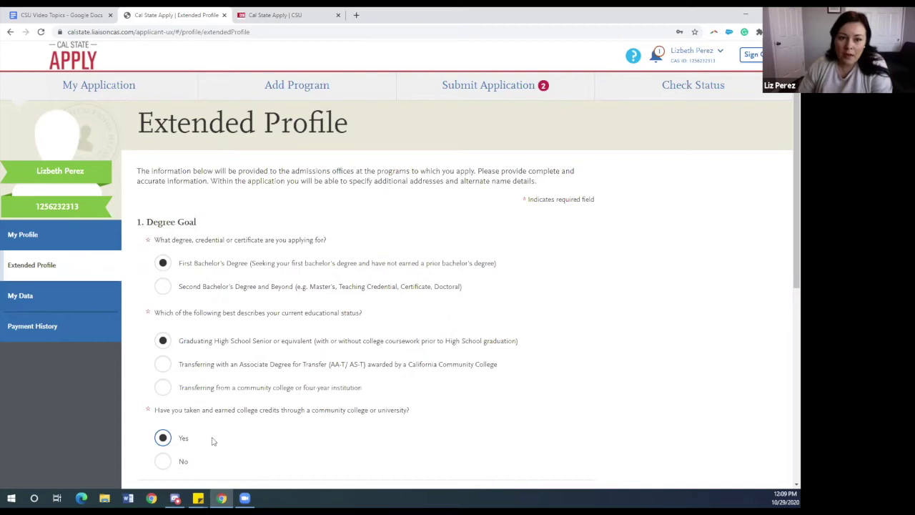
Step: Search the programs available to add for "San francisco"
left_click(306, 93)
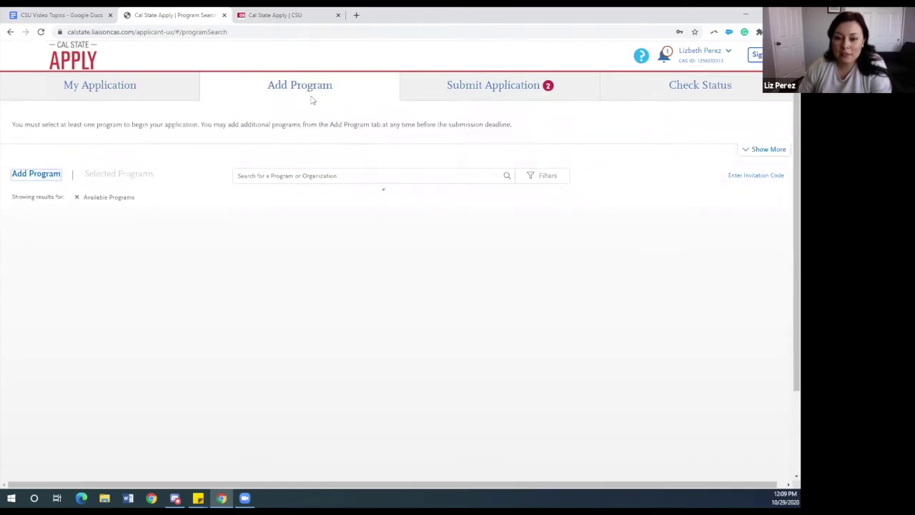
left_click(307, 176)
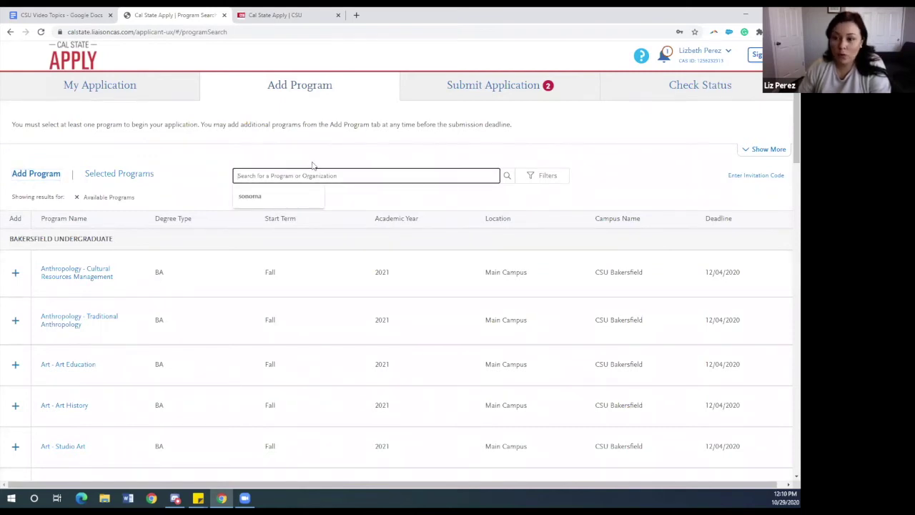
type("Sa")
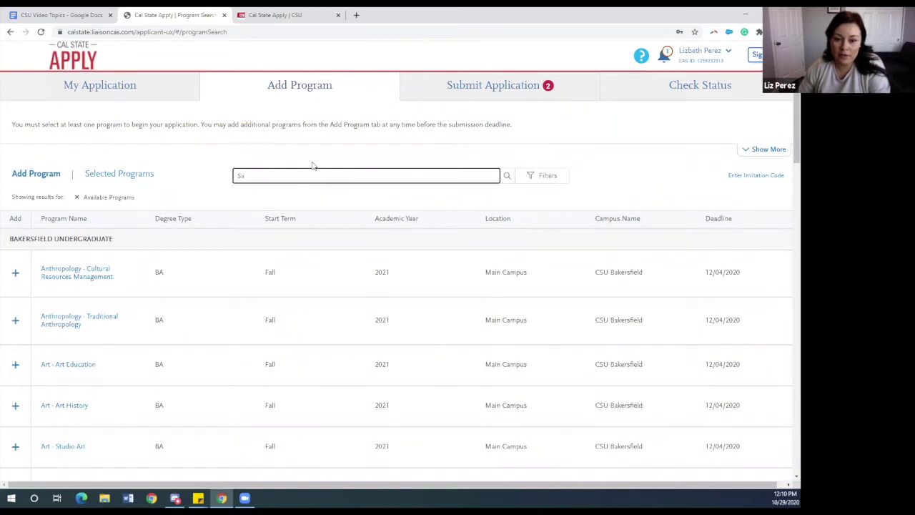
type("n francis")
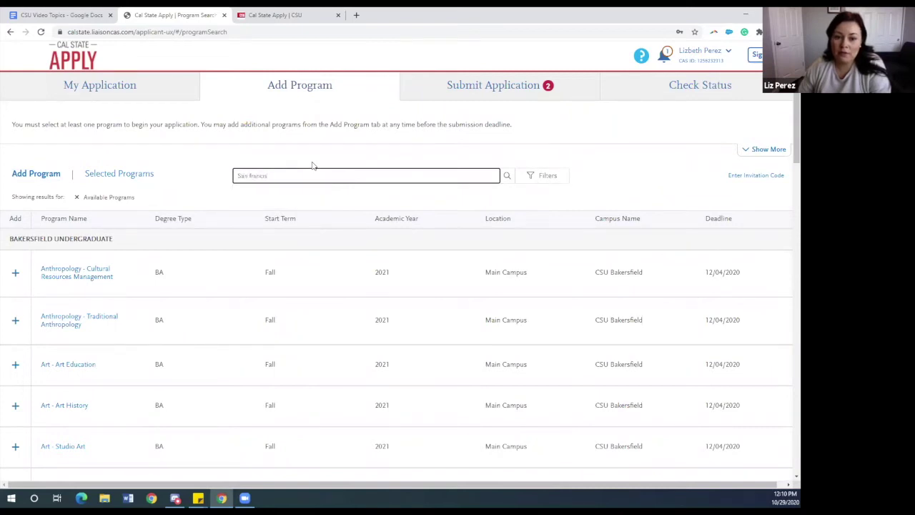
type("co")
key("Return")
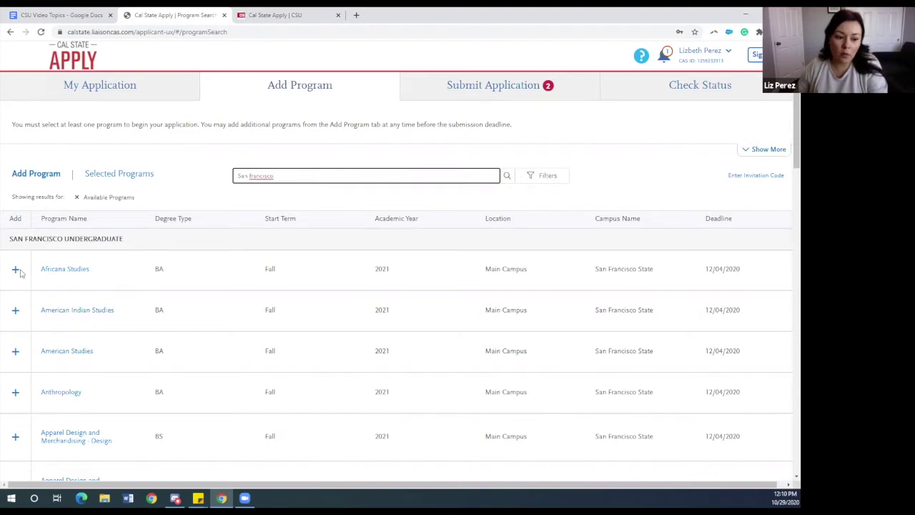
Step: Add San Francisco State's Asian American Studies BA program for Fall 2021 to the application
scroll(58, 295, "down", 3)
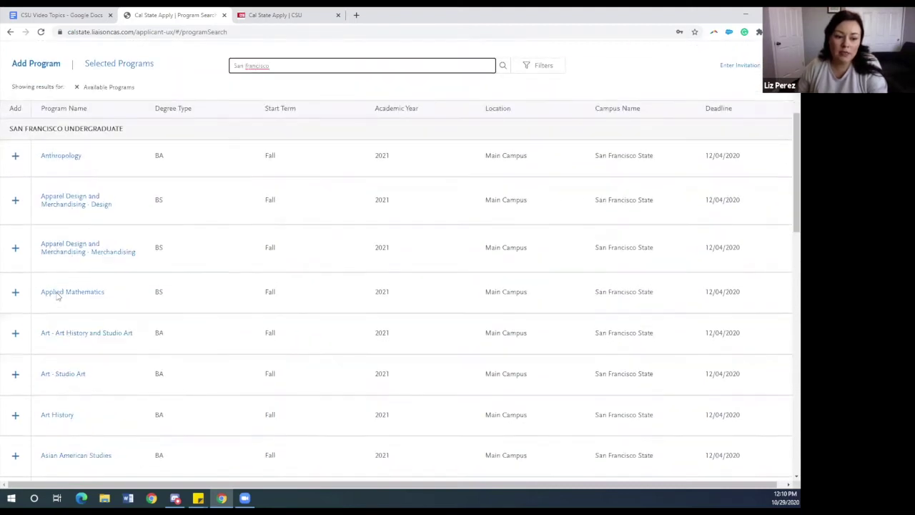
scroll(58, 294, "down", 2)
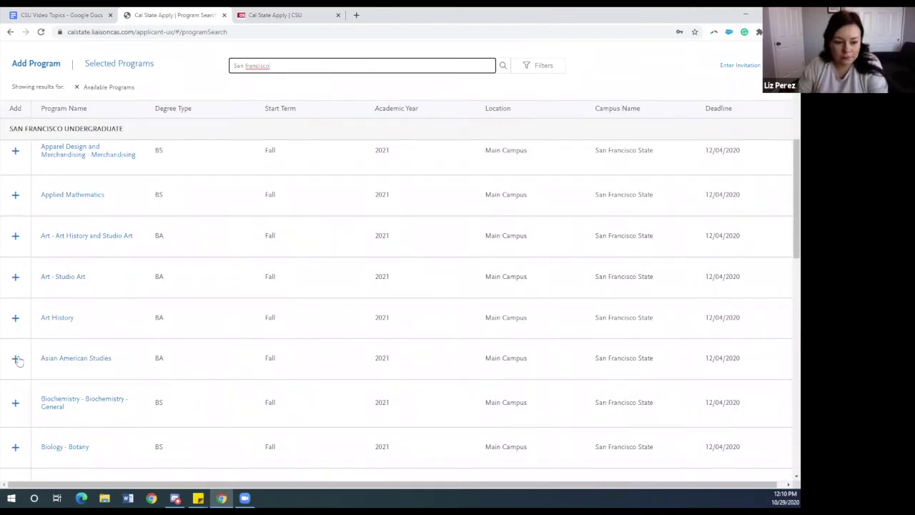
left_click(15, 358)
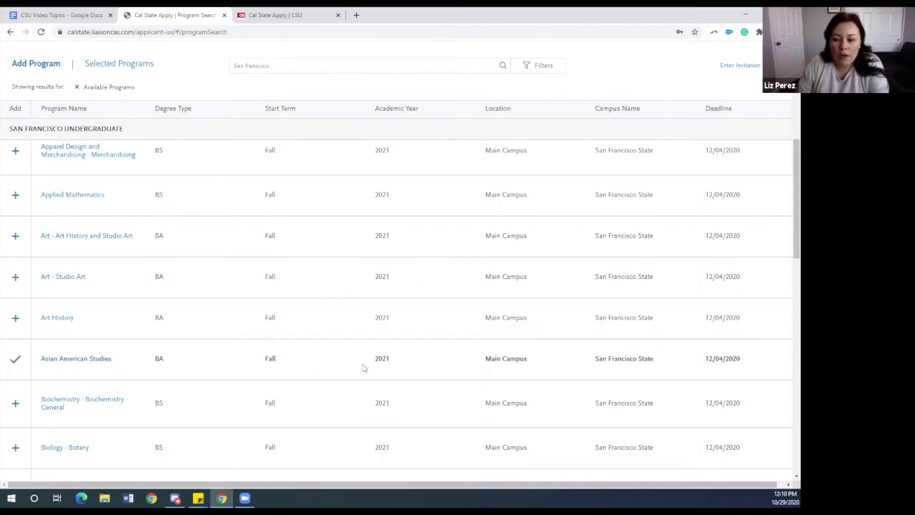
scroll(361, 369, "up", 5)
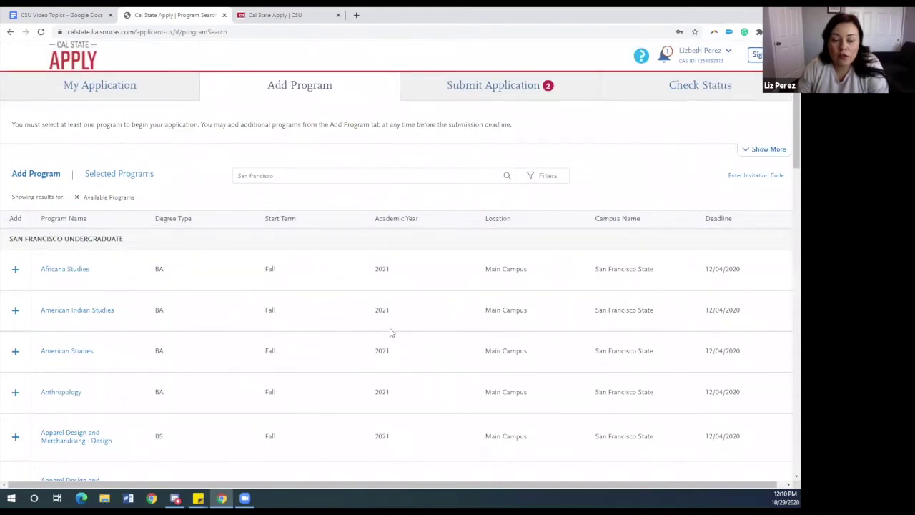
Step: Open the Citizenship/Residency Information section within the application's Personal Information
left_click(134, 95)
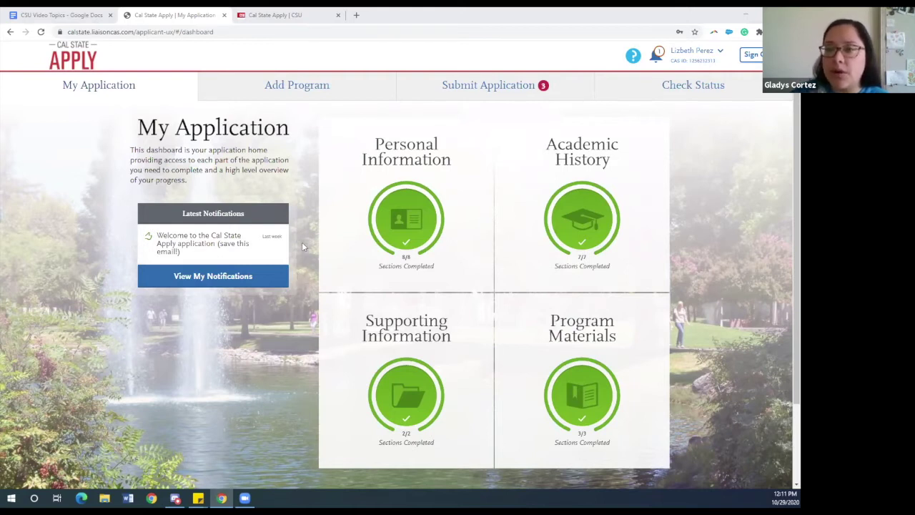
left_click(404, 214)
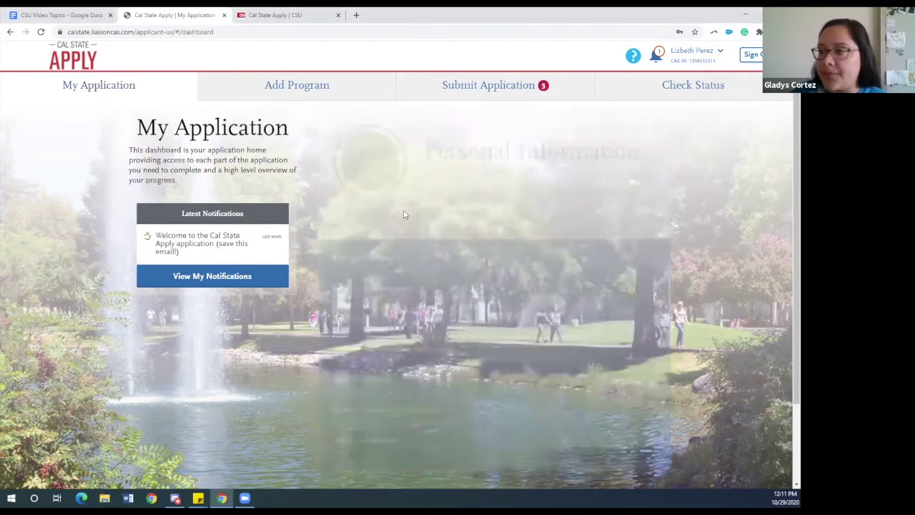
scroll(303, 273, "down", 2)
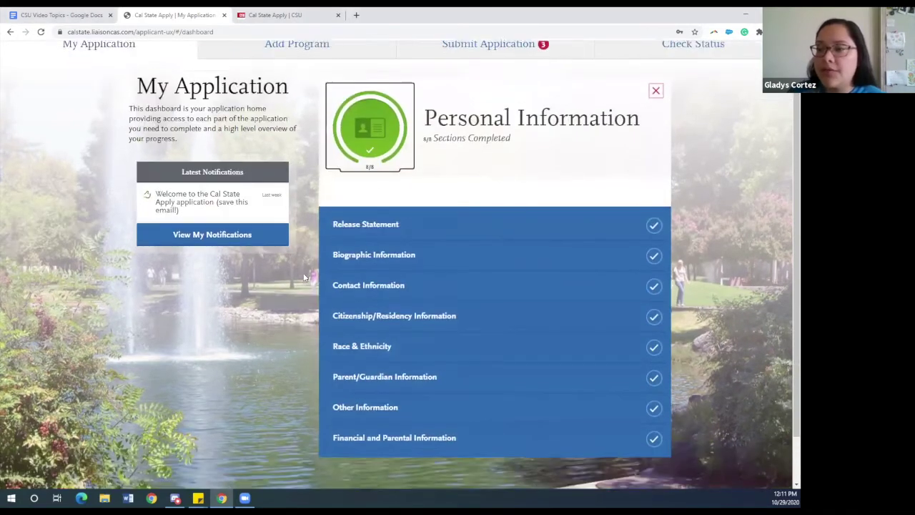
scroll(303, 272, "down", 2)
scroll(304, 272, "up", 2)
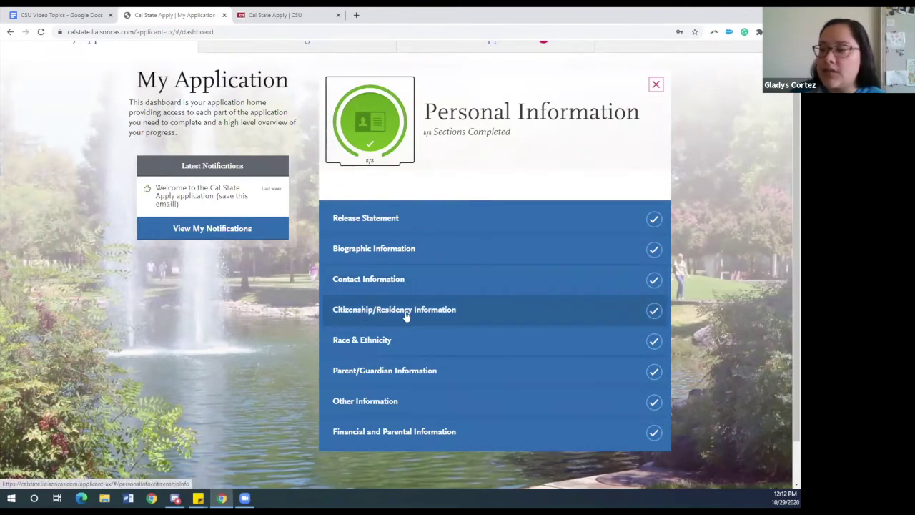
left_click(461, 317)
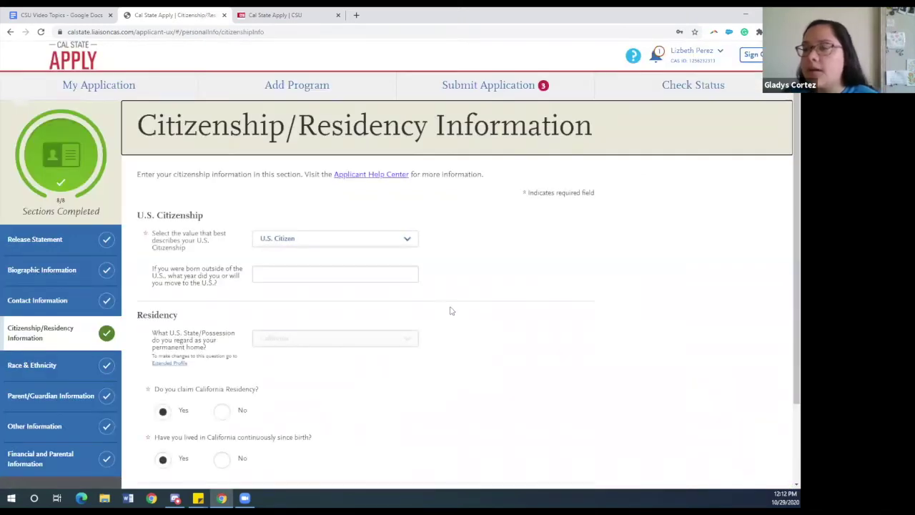
Step: Try Permanent Resident / Green Card as the U.S. citizenship status, and set it to None instead
left_click(407, 240)
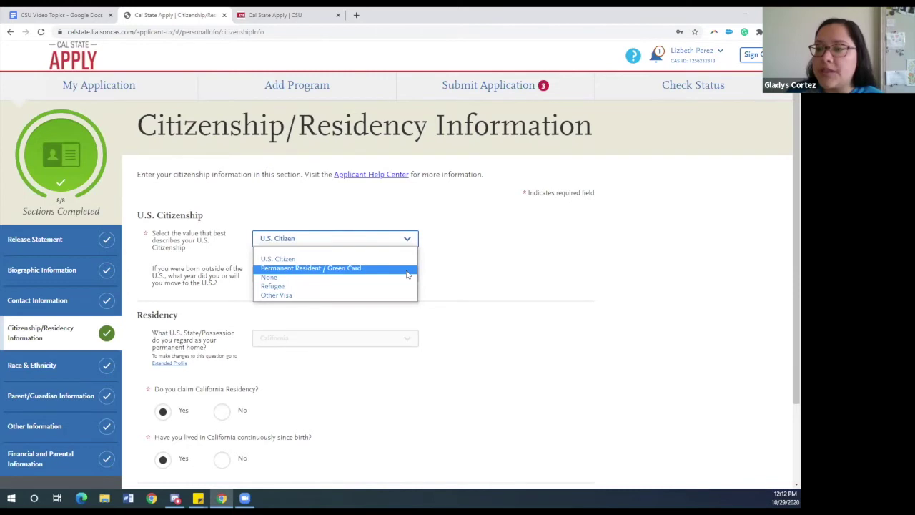
left_click(406, 269)
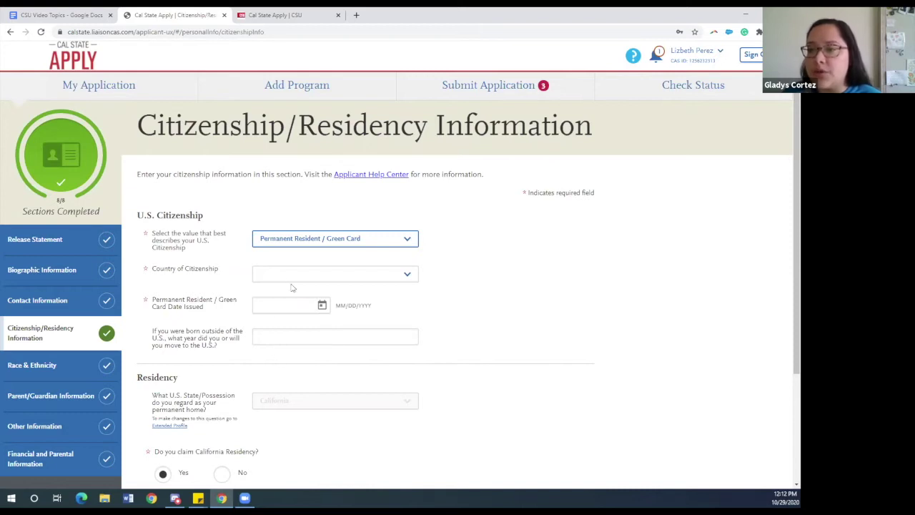
left_click(309, 243)
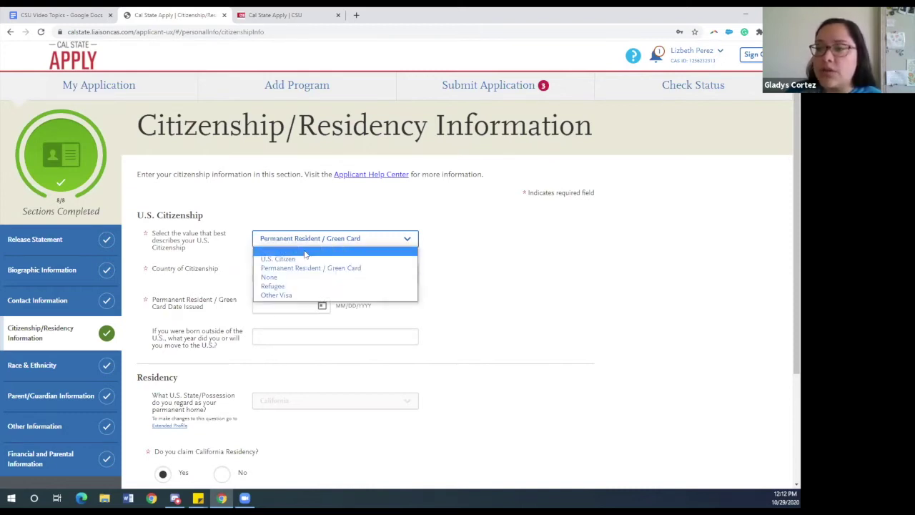
left_click(293, 278)
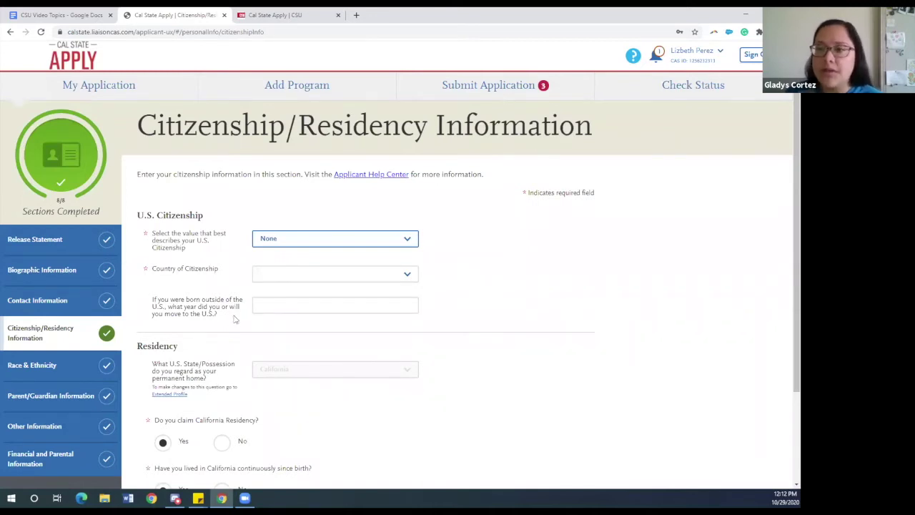
Step: Answer Yes to claiming California residency and No to having lived in California continuously since birth
scroll(231, 326, "down", 2)
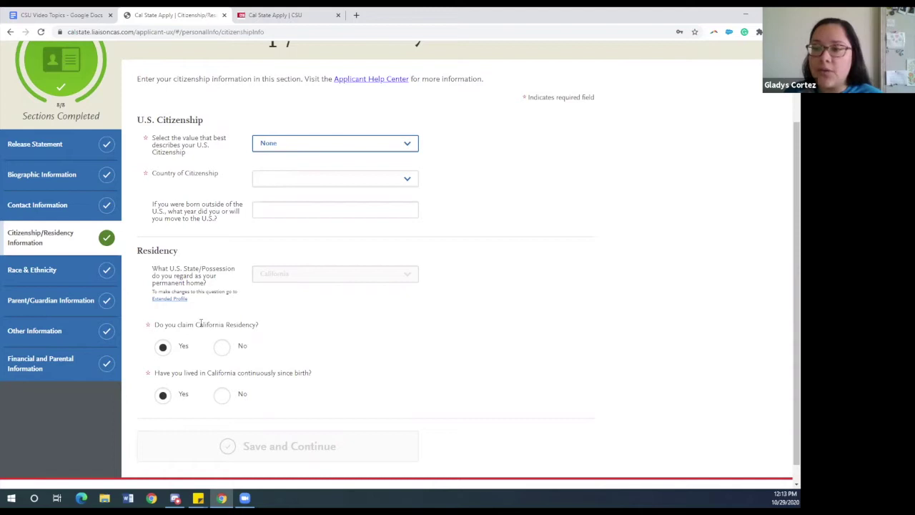
left_click(162, 348)
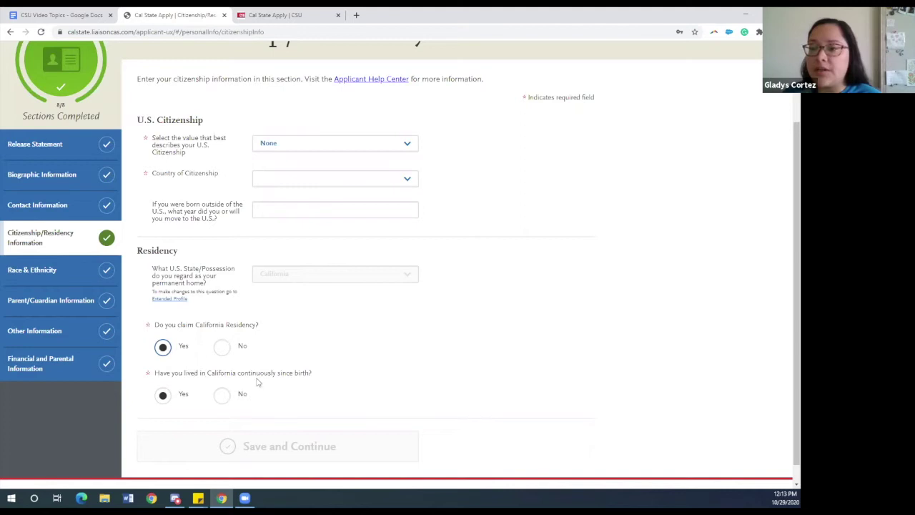
left_click(221, 399)
scroll(225, 405, "down", 1)
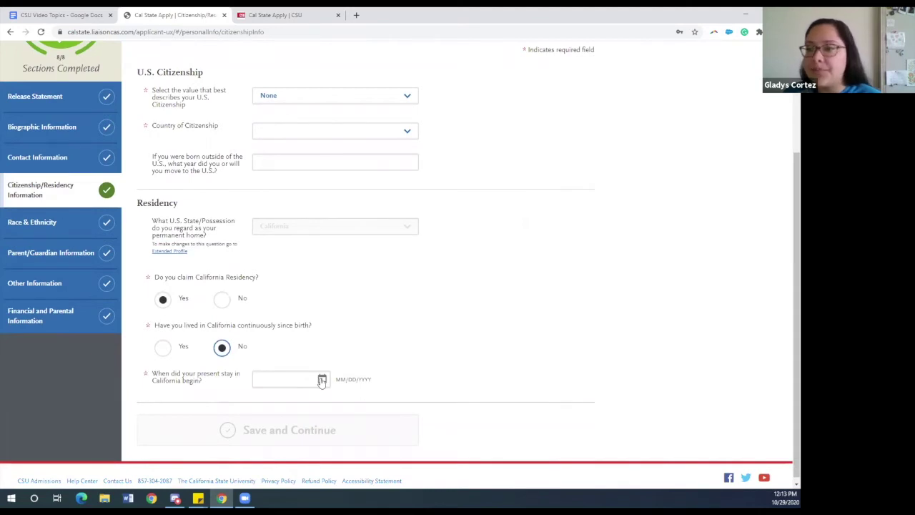
Step: Open the Parent/Guardian Information section and review its parent or guardian entries
scroll(319, 381, "up", 2)
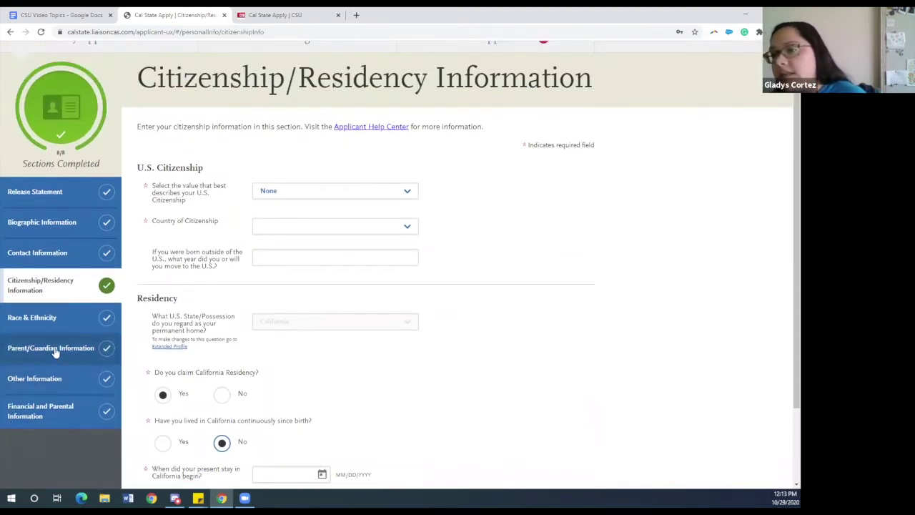
left_click(55, 351)
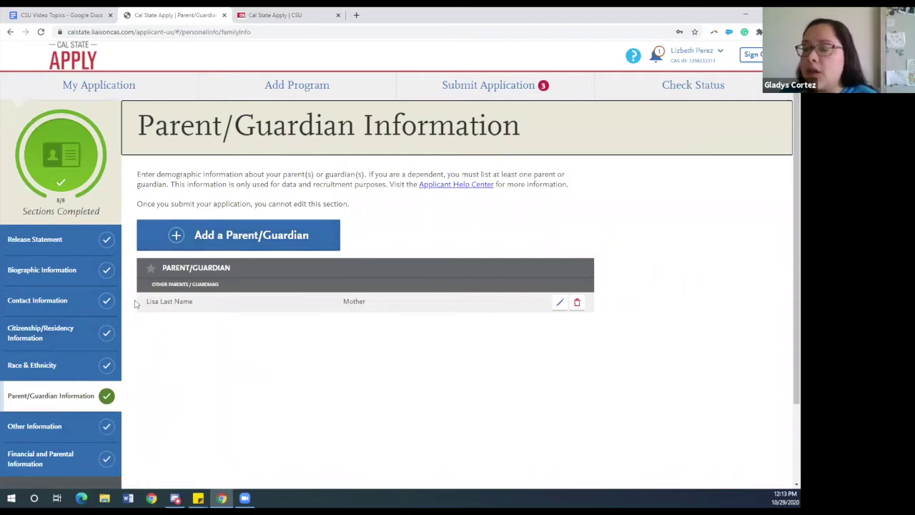
scroll(136, 303, "down", 1)
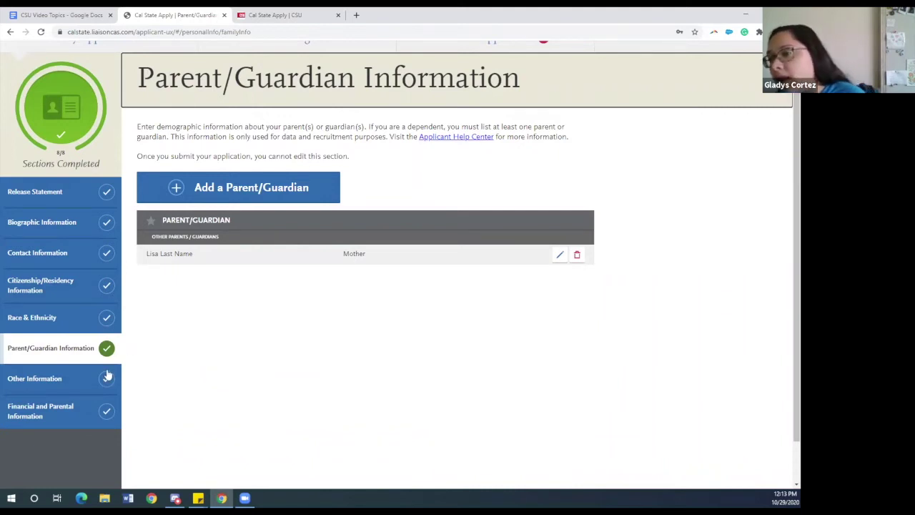
Step: In the Other Information section, answer No to having a U.S. Social Security Number
left_click(71, 386)
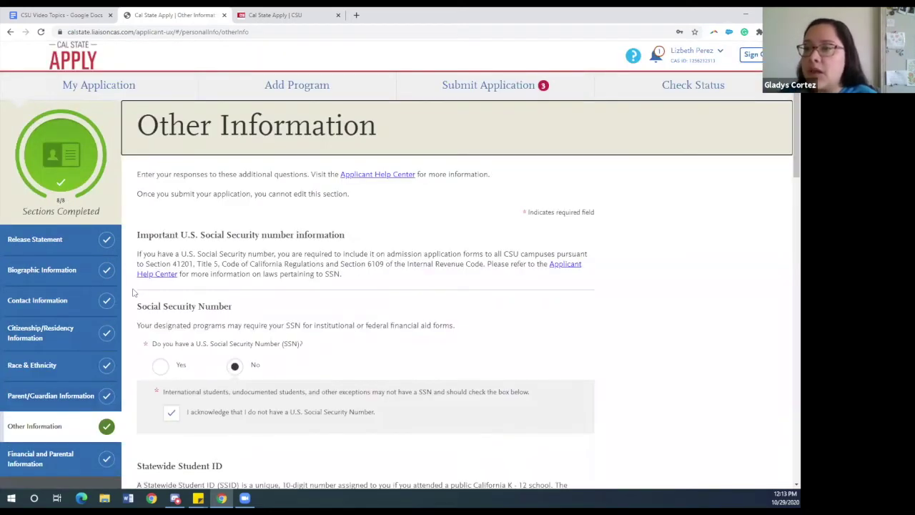
scroll(133, 292, "down", 1)
scroll(133, 292, "down", 1)
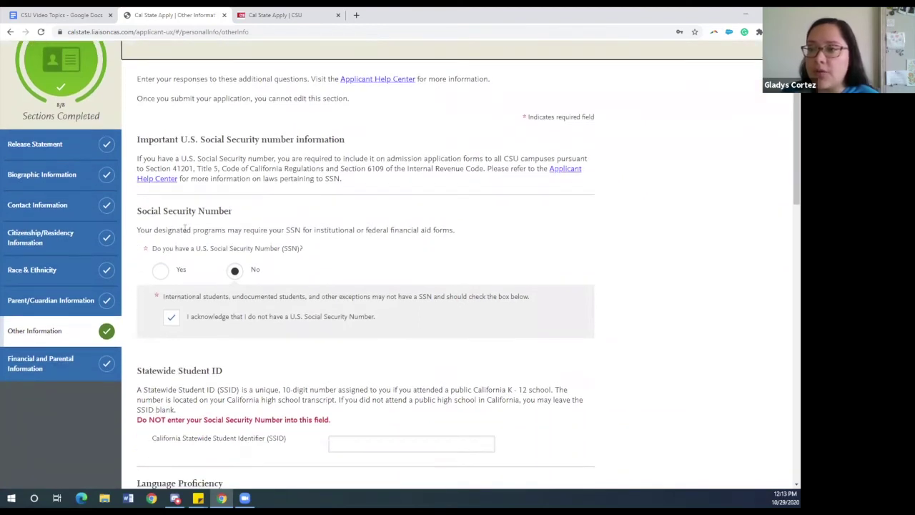
left_click(234, 270)
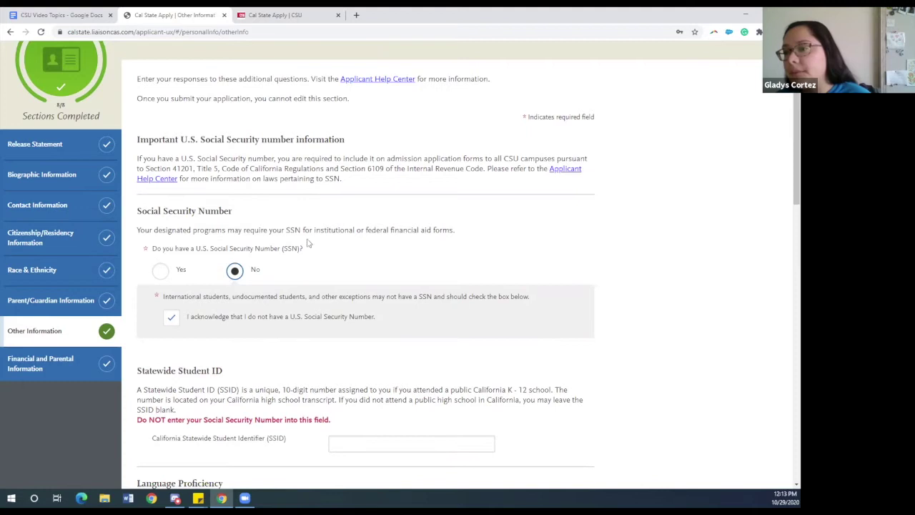
Step: Open Financial and Parental Information, try the answer that one or more statements apply, and set it back to none of the statements apply
left_click(61, 366)
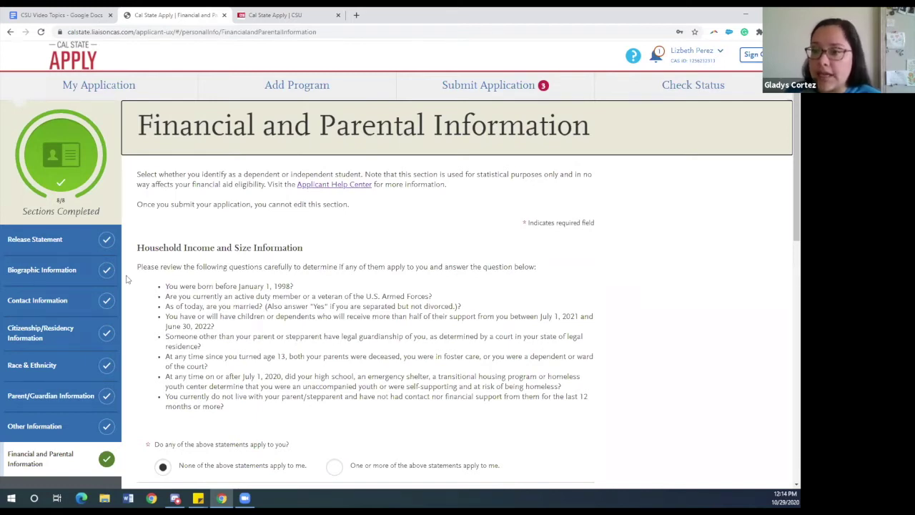
scroll(127, 271, "down", 3)
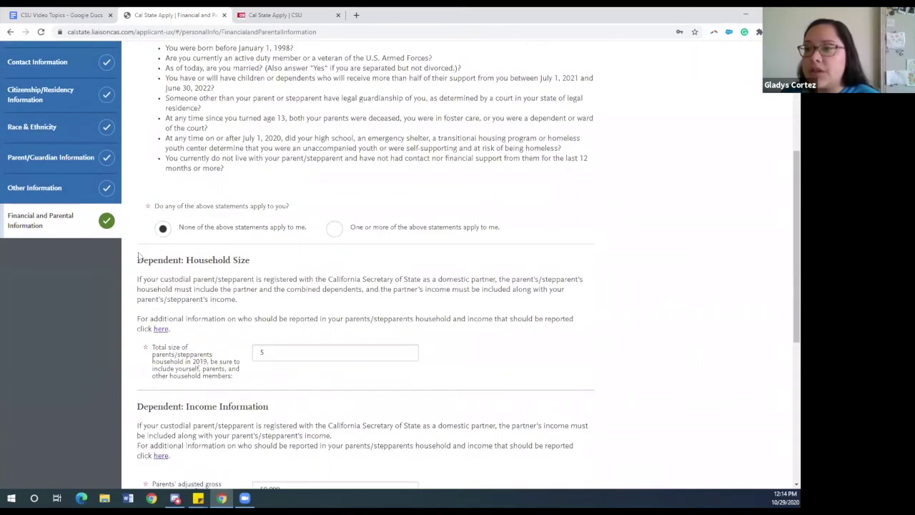
scroll(174, 108, "up", 1)
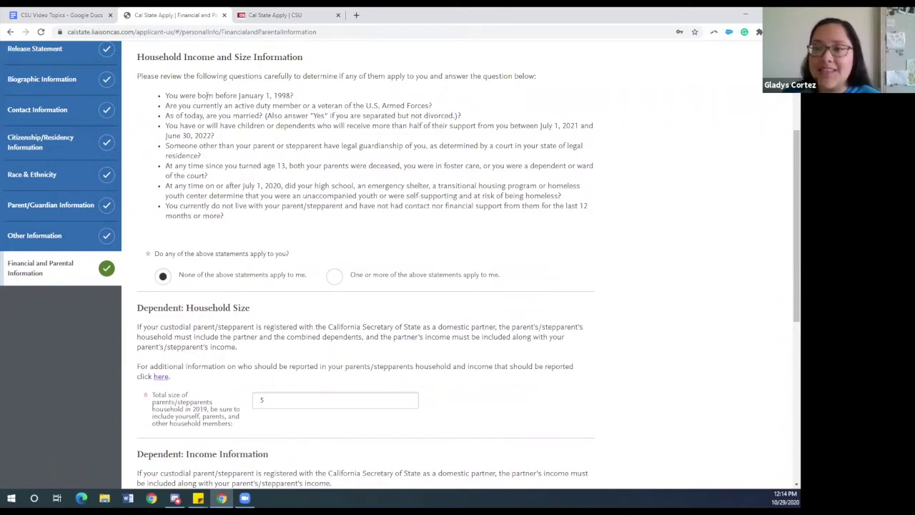
left_click(335, 276)
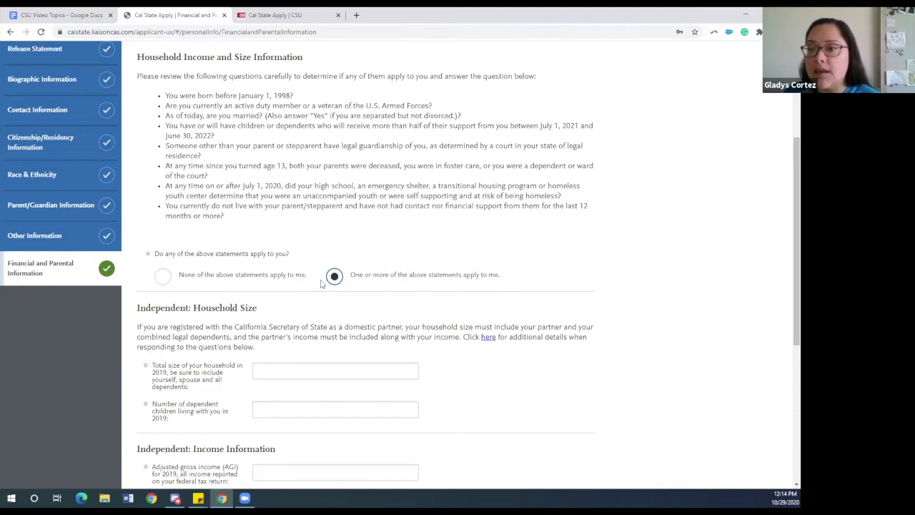
left_click(273, 279)
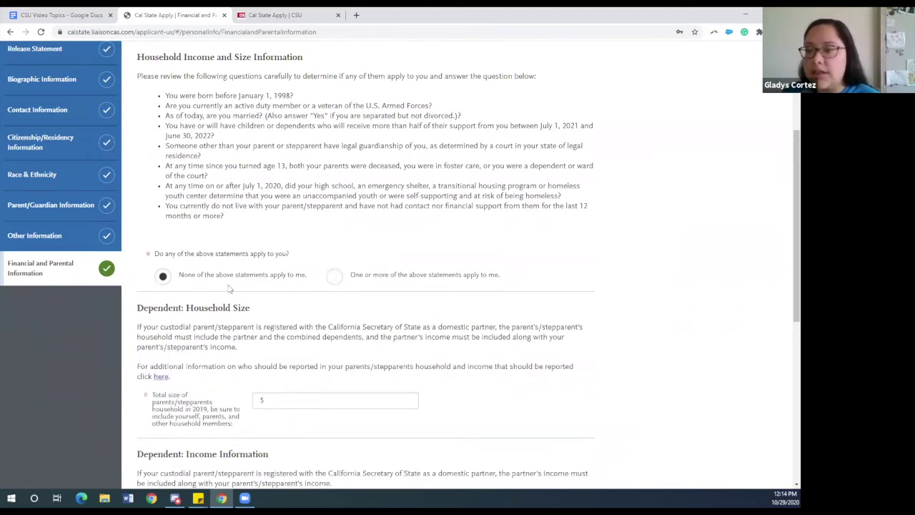
Step: Review the dependent household size, parents' income, campus housing and parent education level answers in Financial and Parental Information
scroll(213, 299, "down", 1)
scroll(213, 299, "down", 2)
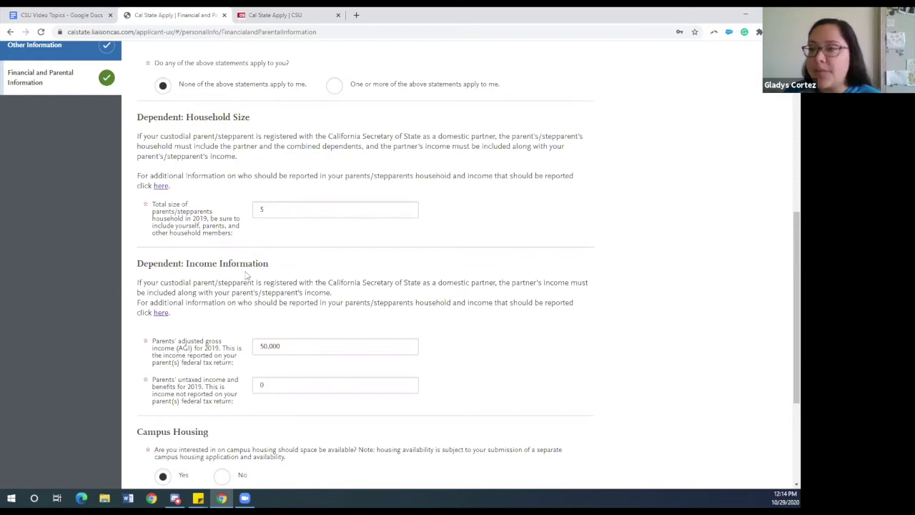
scroll(246, 273, "down", 1)
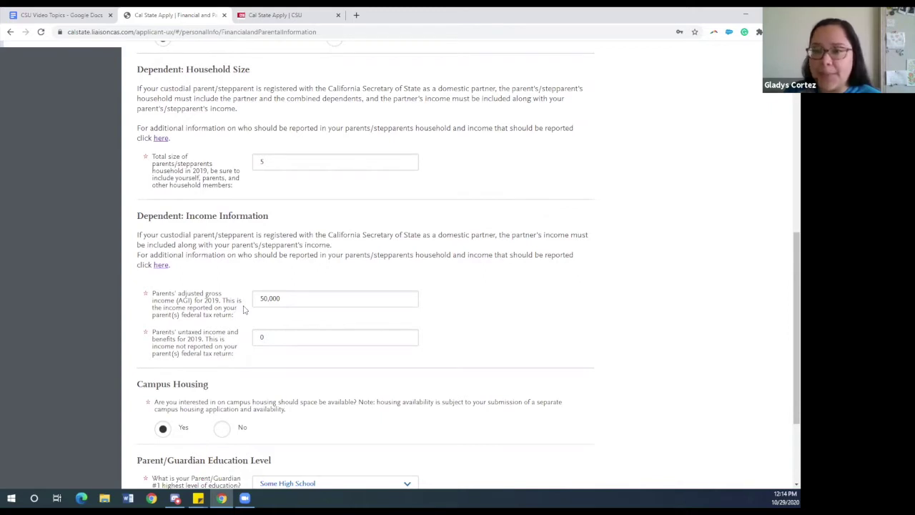
scroll(262, 298, "down", 1)
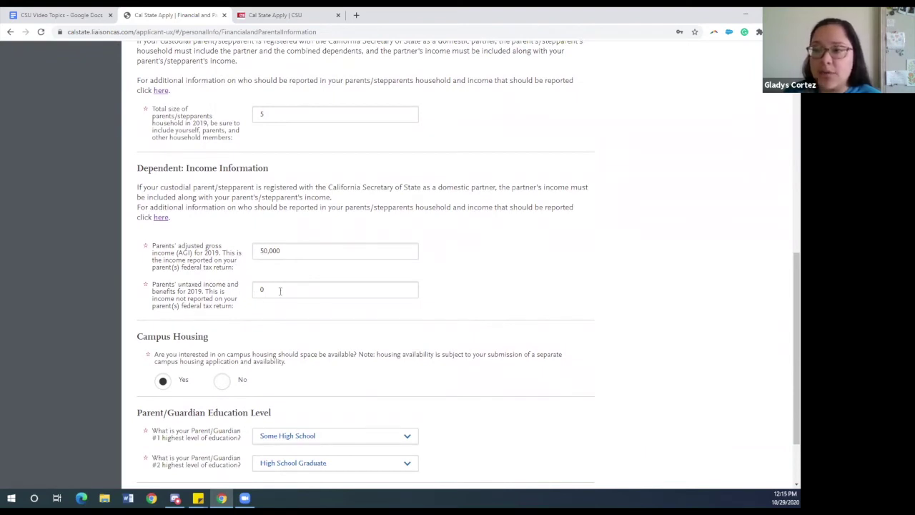
left_click(274, 291)
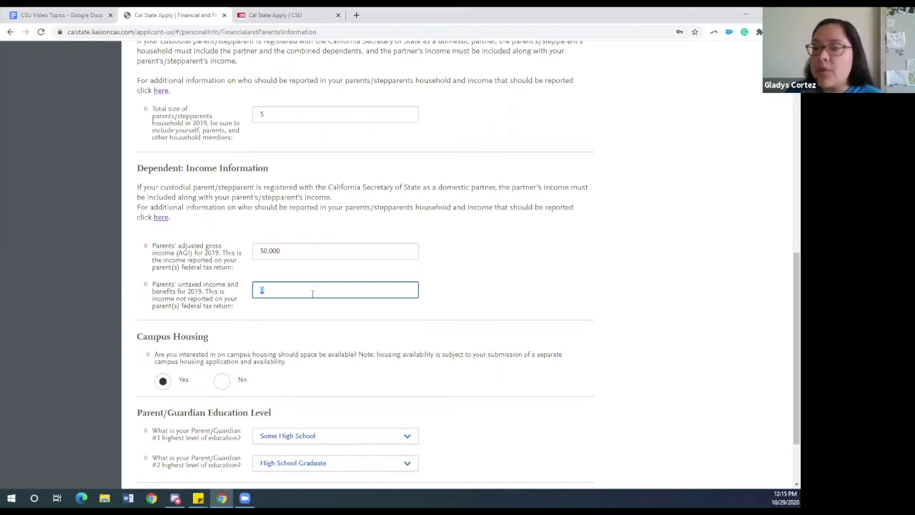
left_click(312, 293)
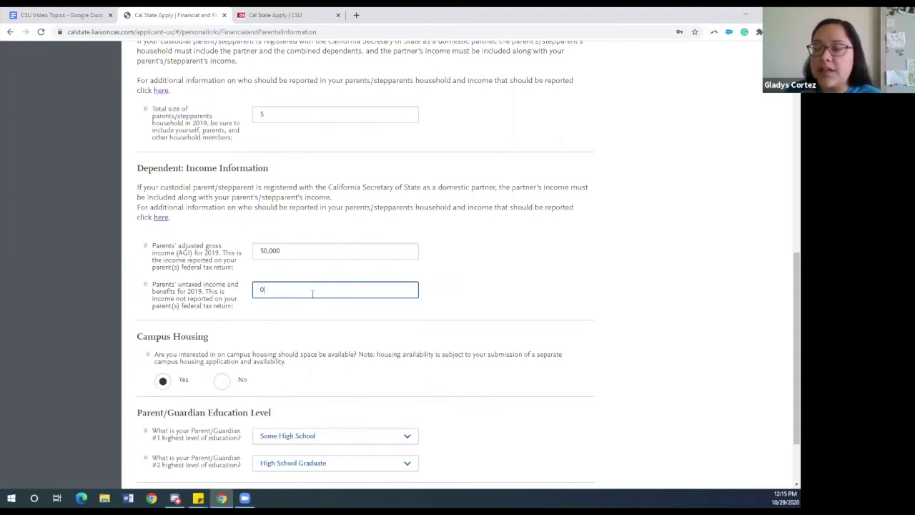
double_click(312, 293)
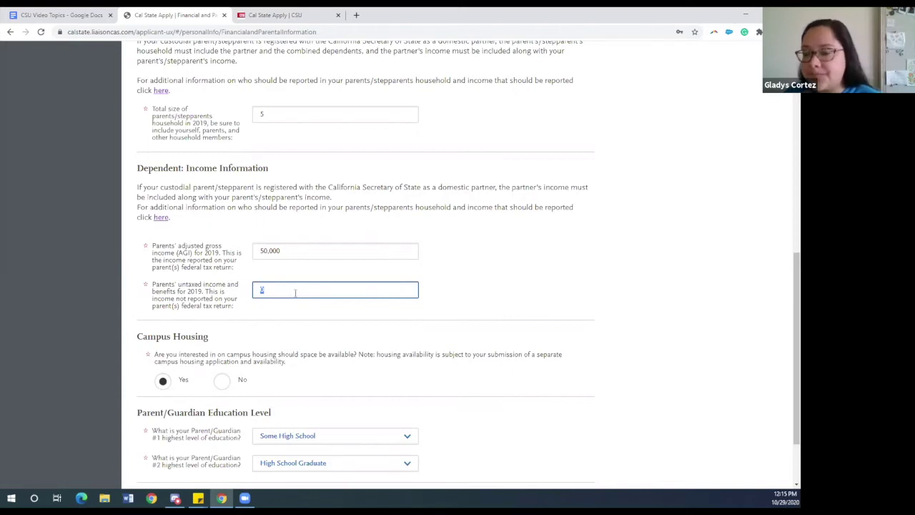
scroll(294, 293, "down", 1)
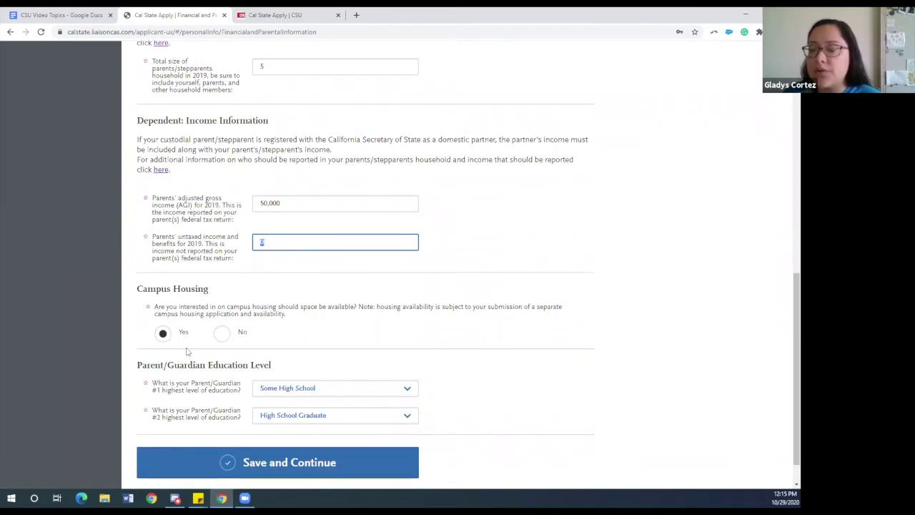
scroll(224, 355, "down", 1)
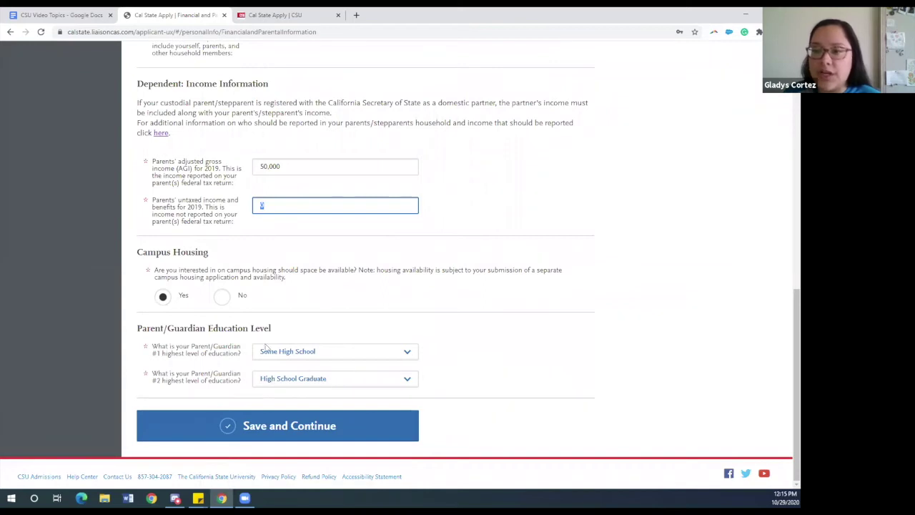
scroll(259, 364, "up", 1)
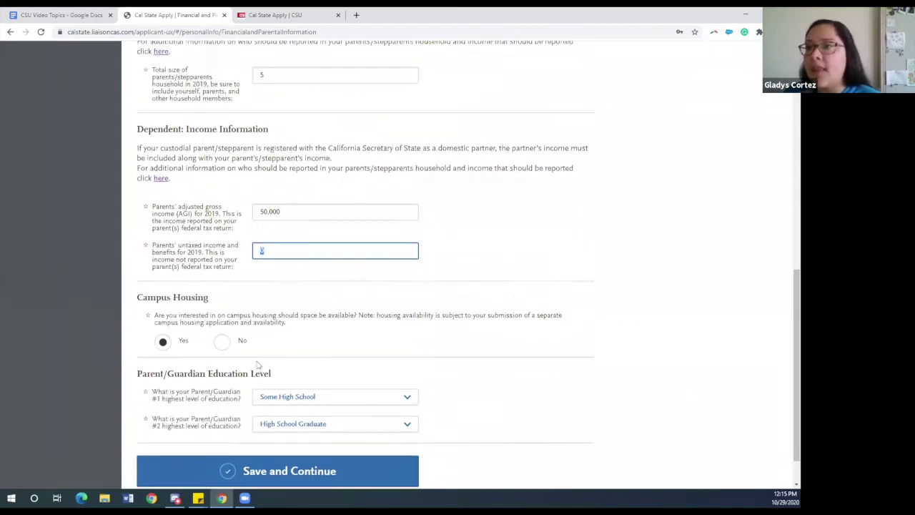
Step: Return to the application dashboard, open High Schools Attended under Academic History, and review the listed school and graduation status
scroll(259, 364, "up", 15)
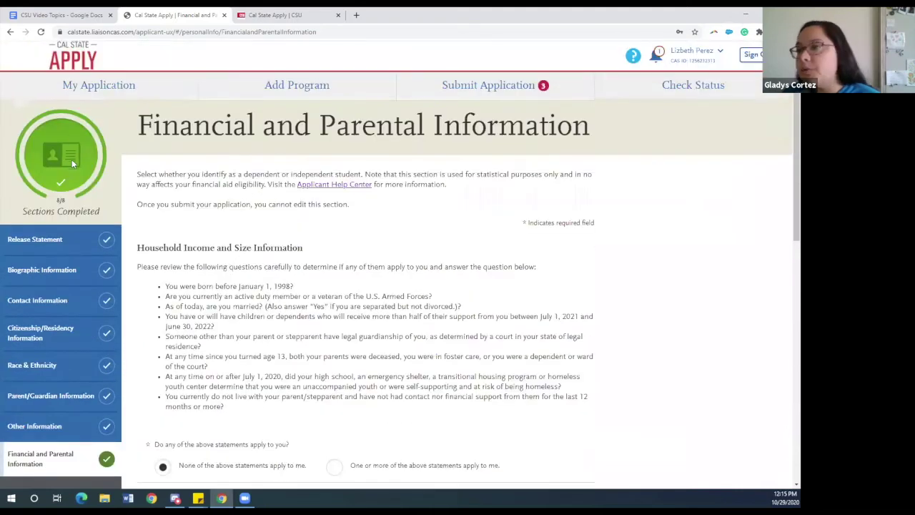
left_click(126, 87)
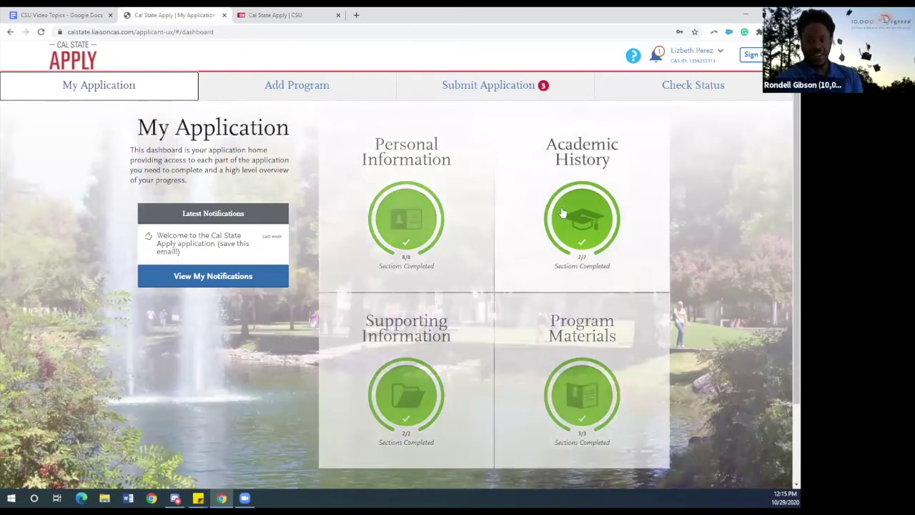
left_click(563, 212)
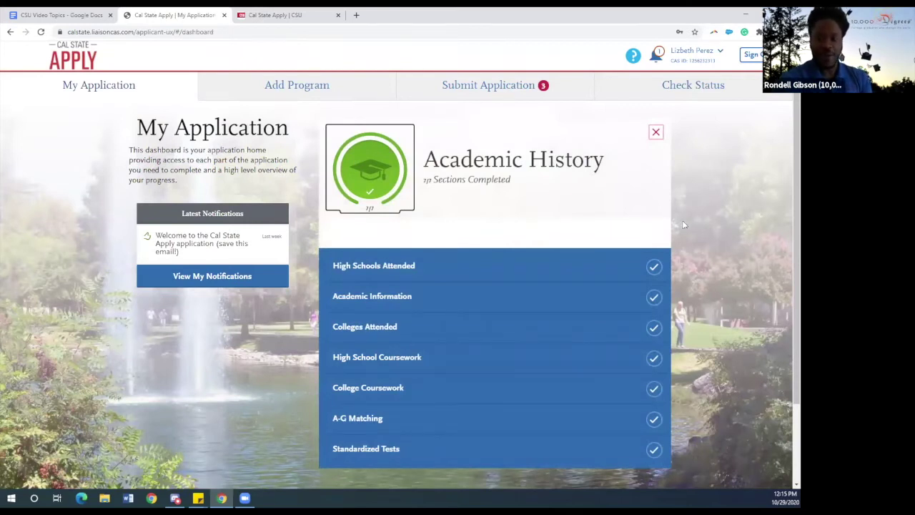
scroll(680, 227, "down", 1)
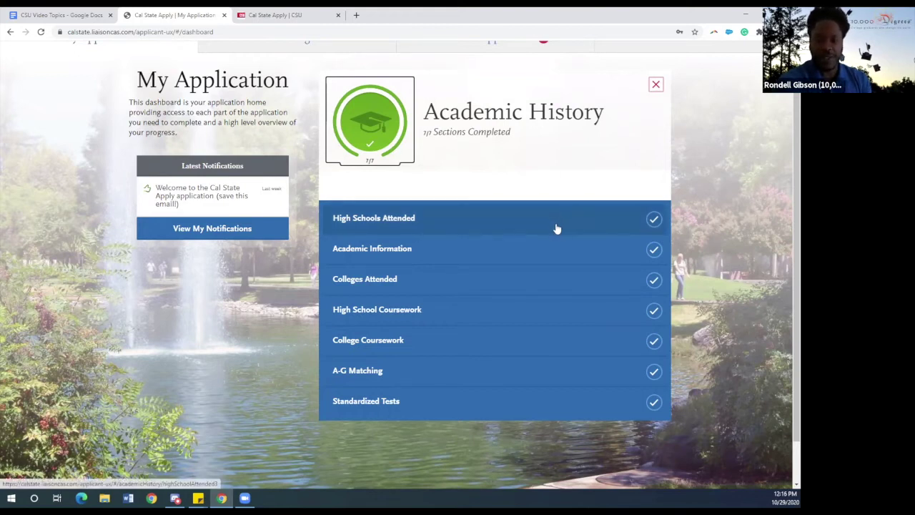
left_click(492, 229)
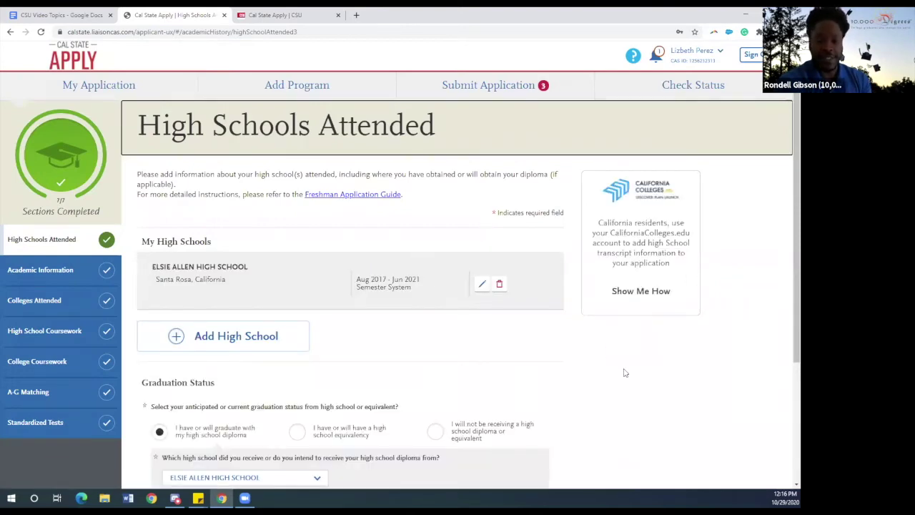
scroll(624, 373, "down", 1)
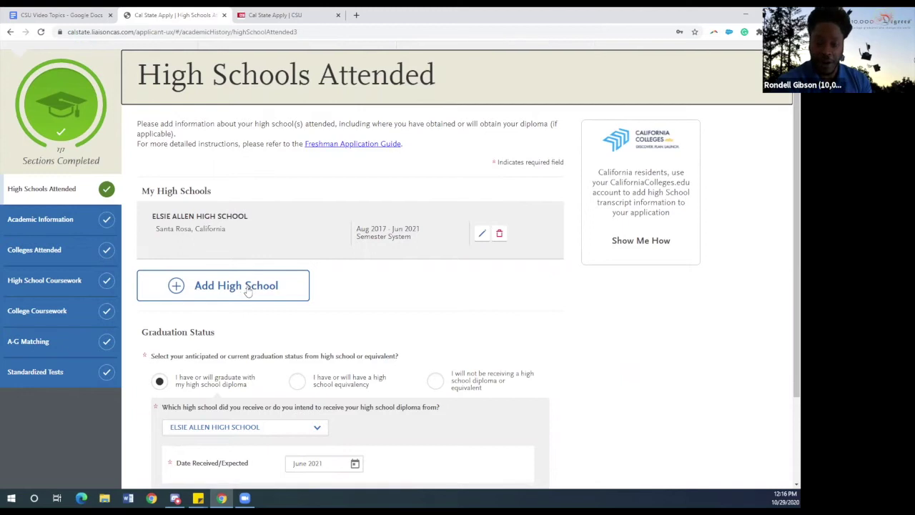
scroll(247, 287, "down", 1)
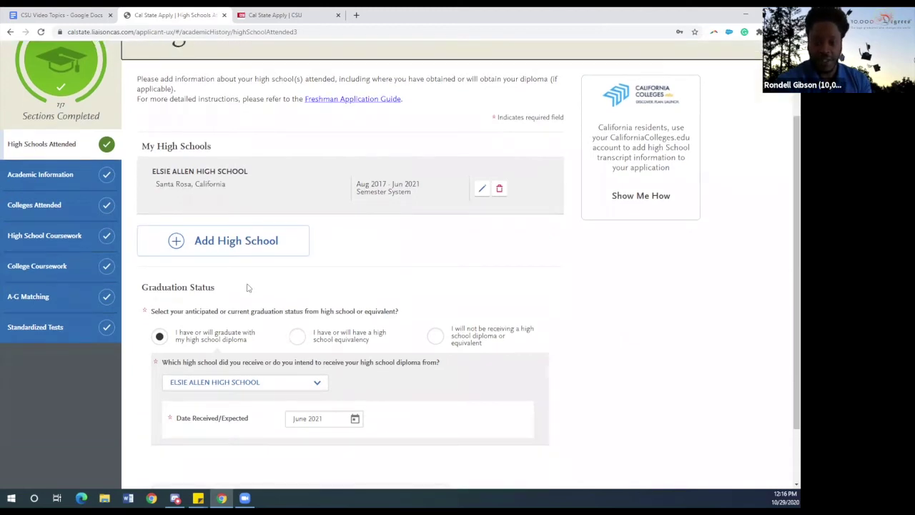
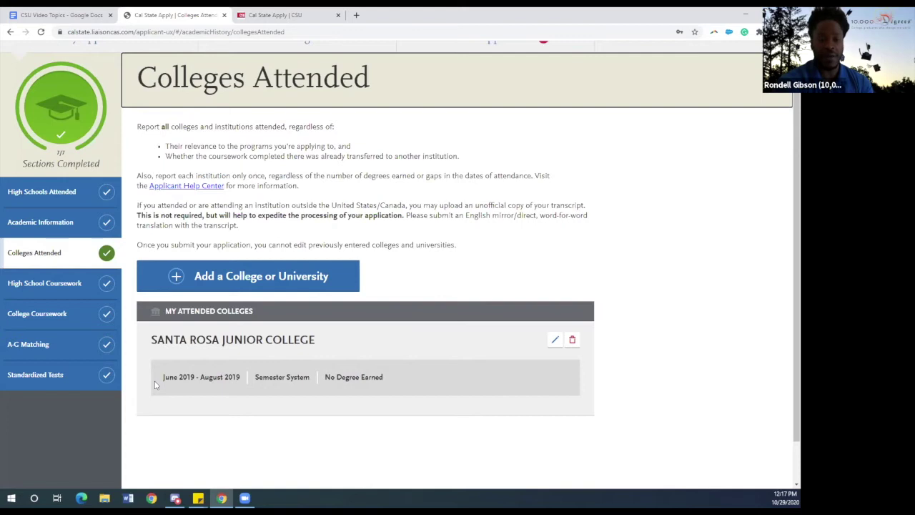
Step: In High School Coursework, add a new grade level entry set to 8th Grade and acknowledge the A-G course notice
left_click(85, 283)
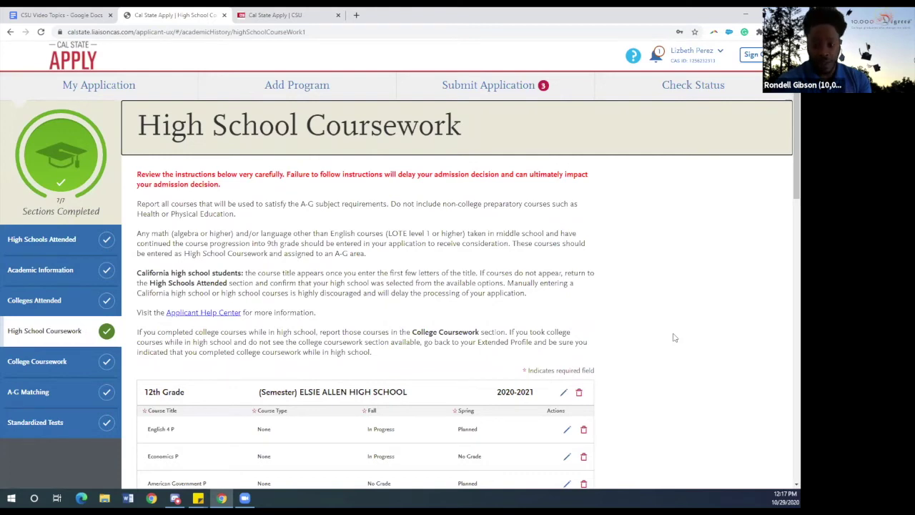
scroll(673, 338, "down", 6)
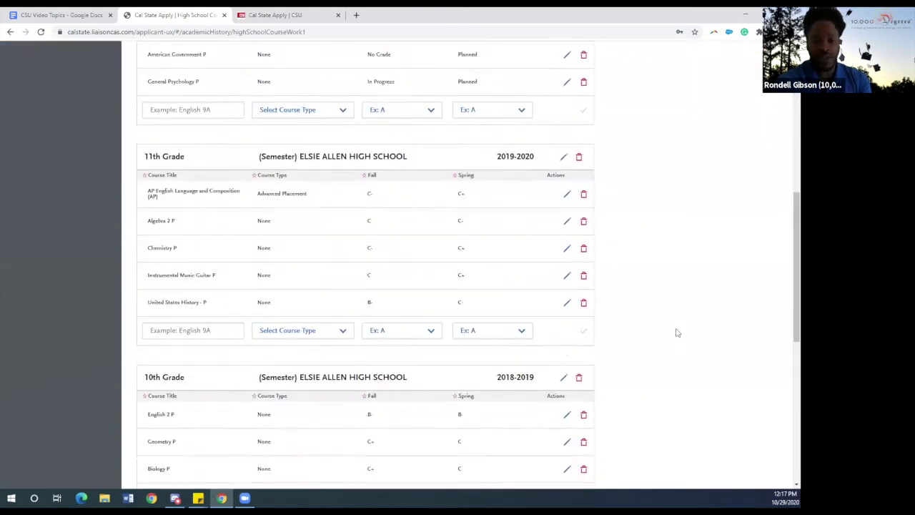
scroll(677, 333, "down", 5)
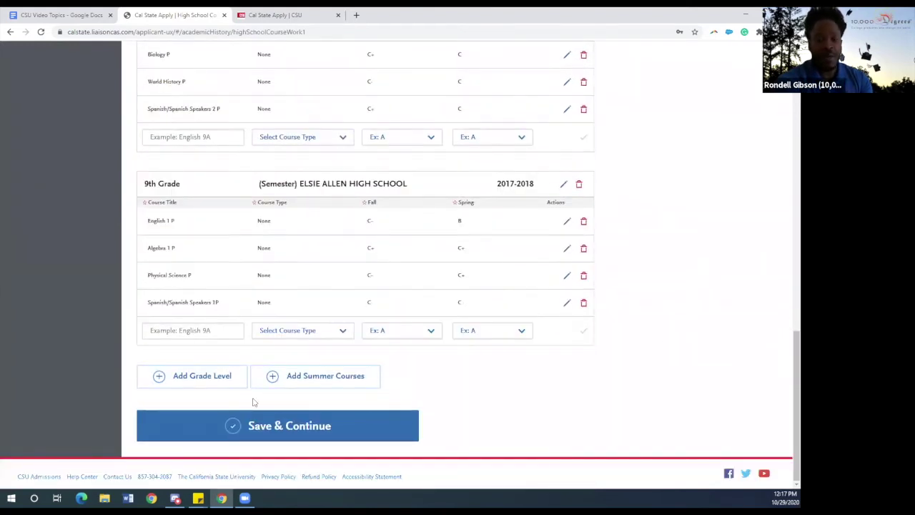
left_click(231, 377)
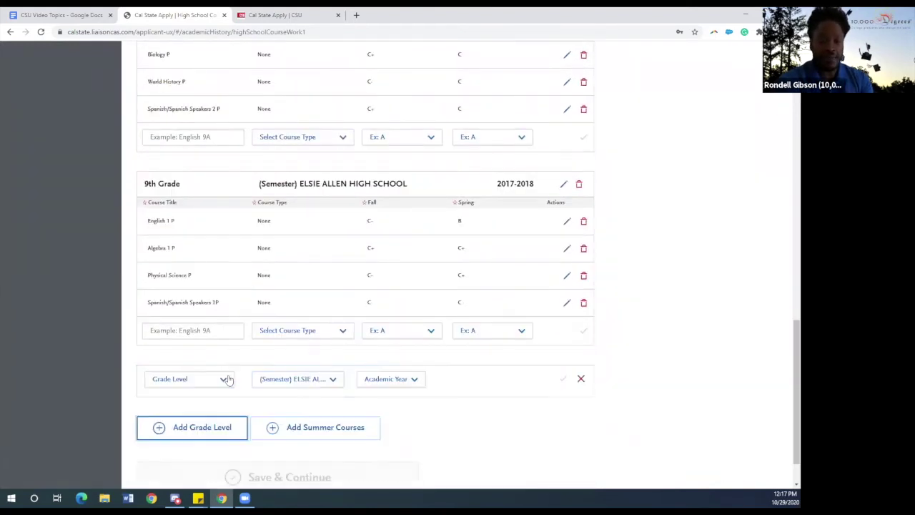
left_click(226, 380)
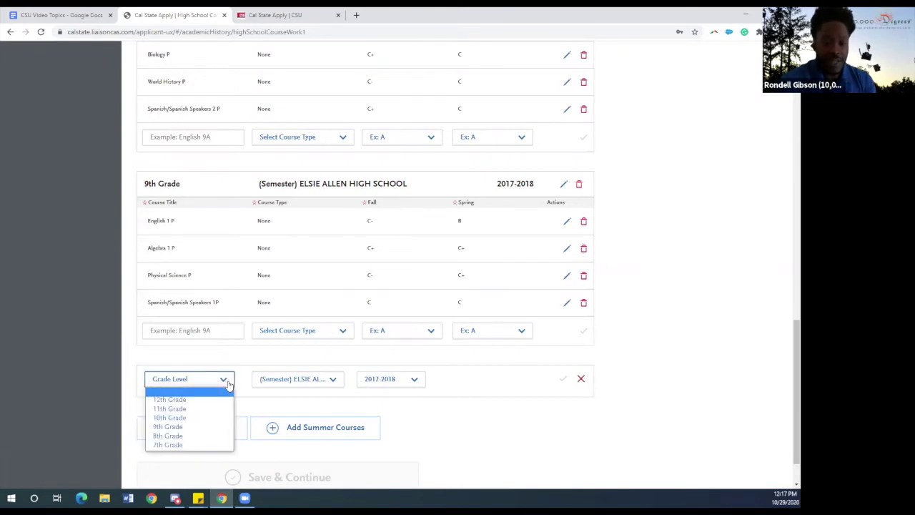
left_click(221, 438)
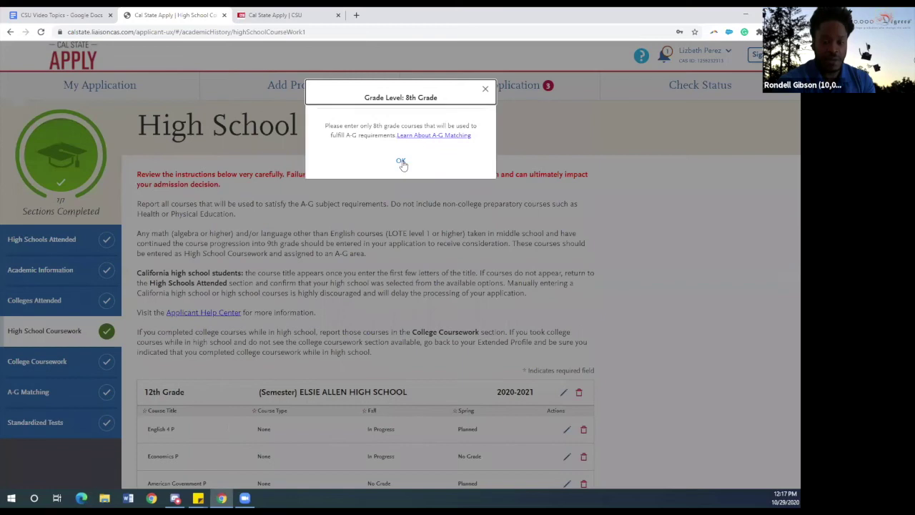
left_click(401, 160)
Step: Assign the 8th Grade entry to Elsie Allen High School (Semester) with academic year 2017-2018 and save the entry
scroll(361, 316, "down", 10)
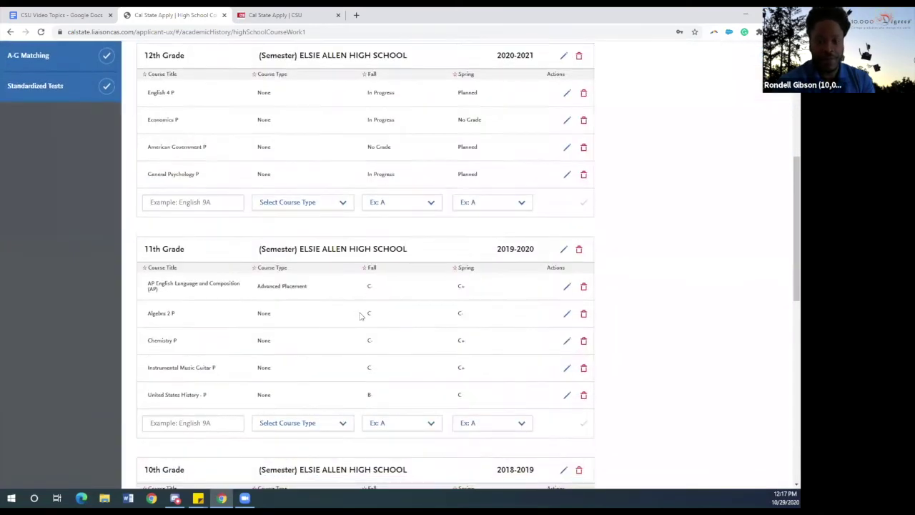
scroll(361, 315, "down", 3)
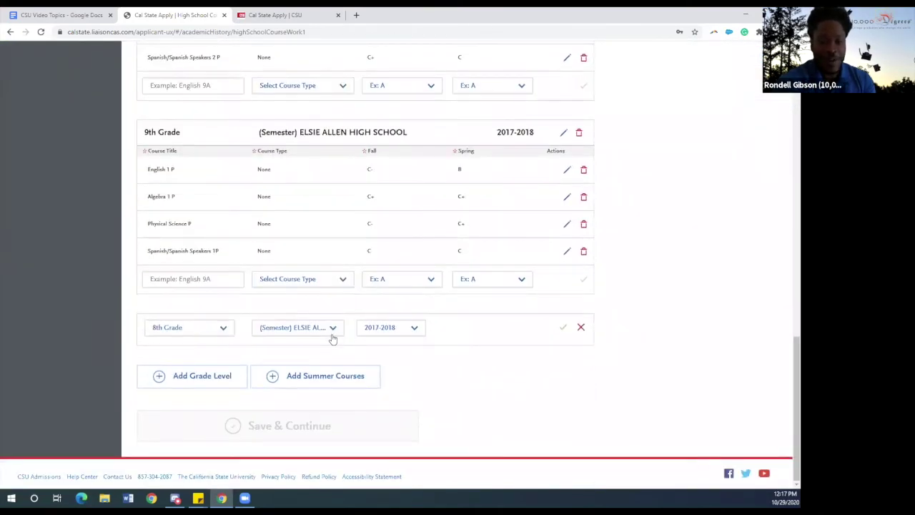
left_click(334, 331)
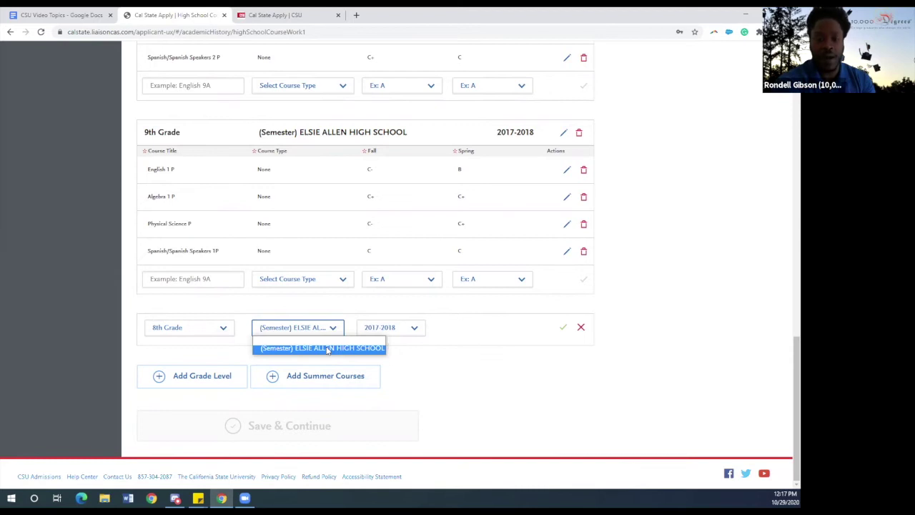
left_click(324, 348)
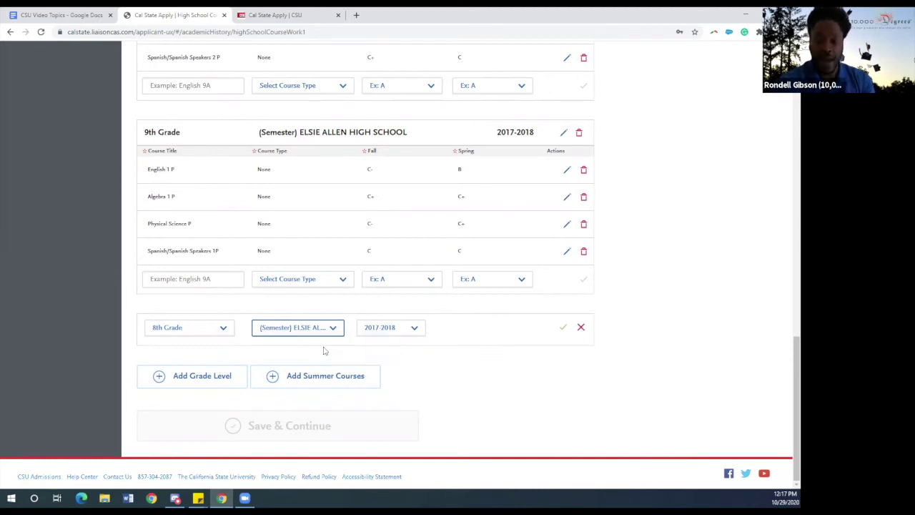
left_click(415, 328)
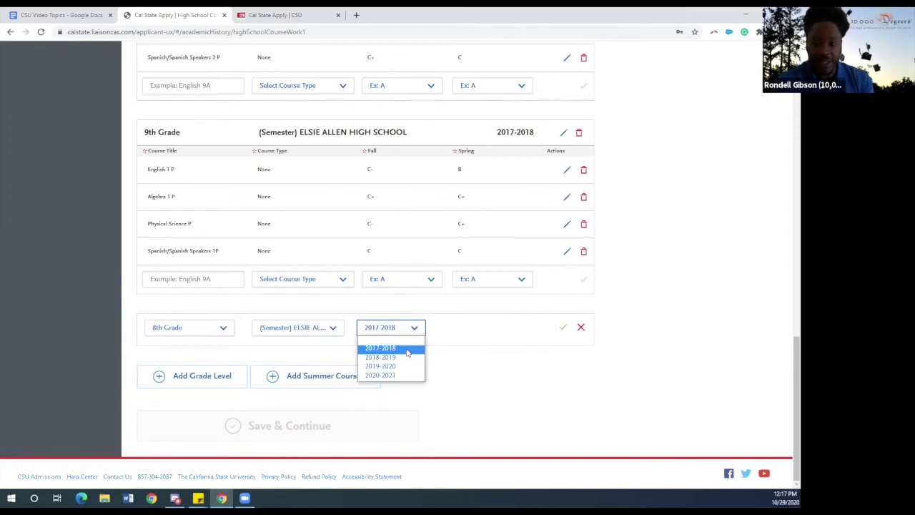
left_click(408, 349)
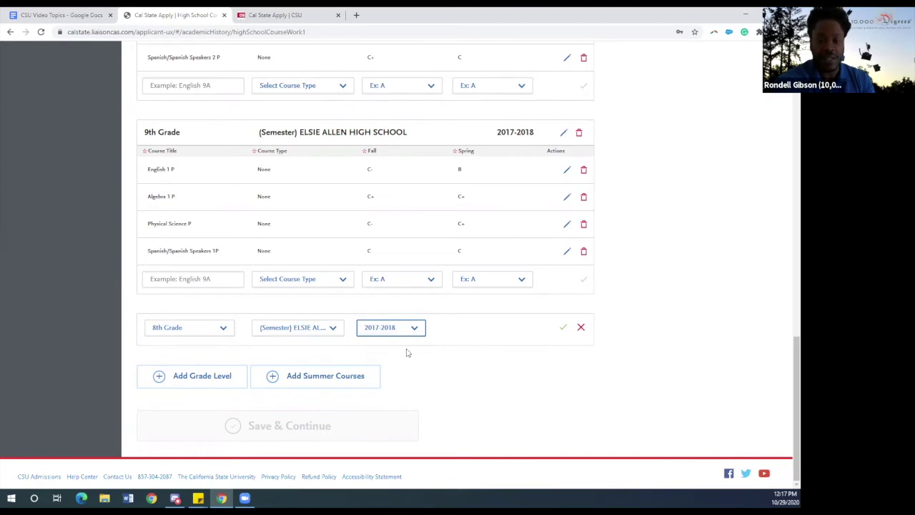
left_click(564, 330)
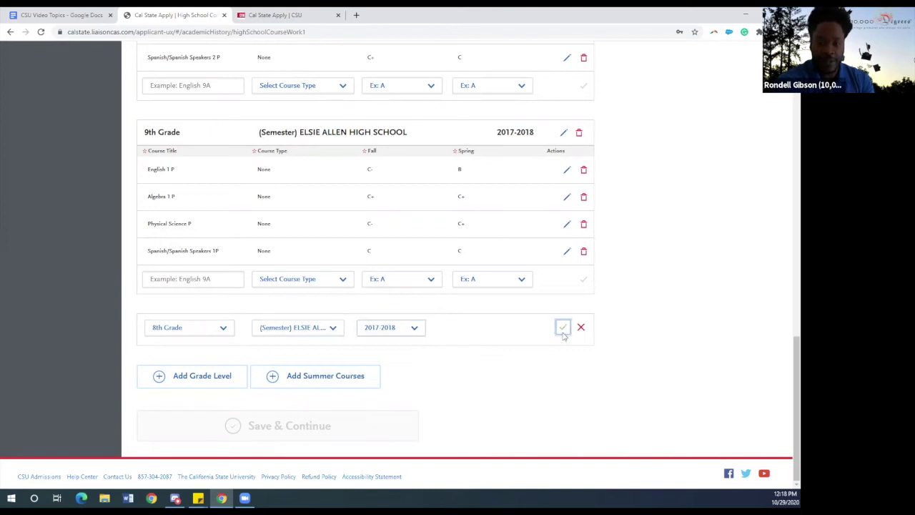
Step: In the 8th Grade table, enter Algebra 1 P as the course title with course type None
left_click(237, 363)
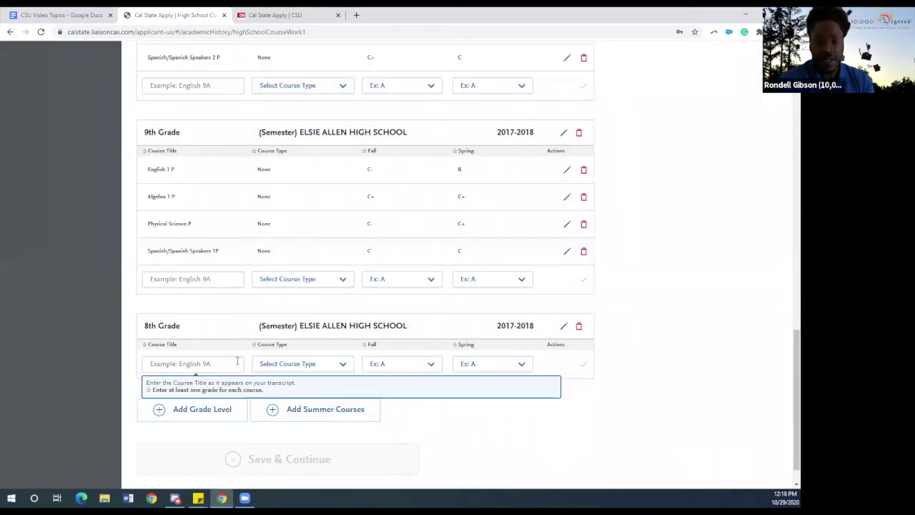
type("Al")
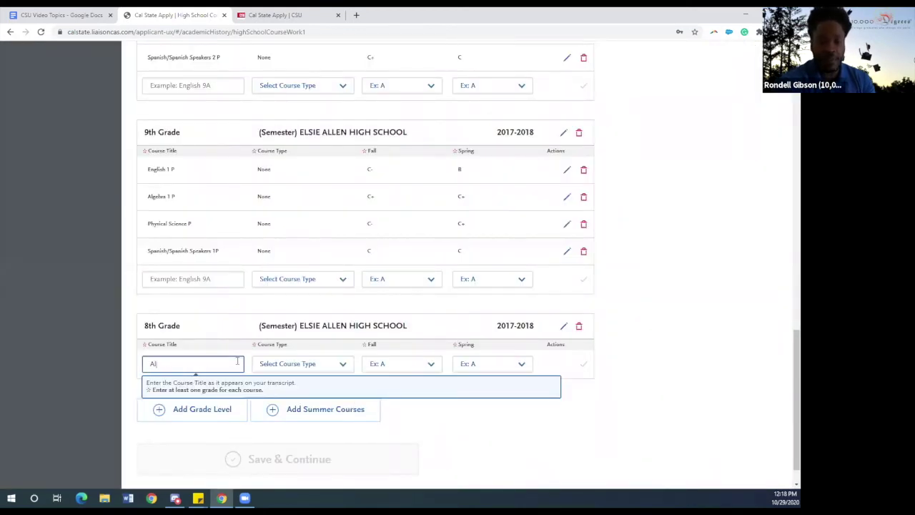
type("gebra")
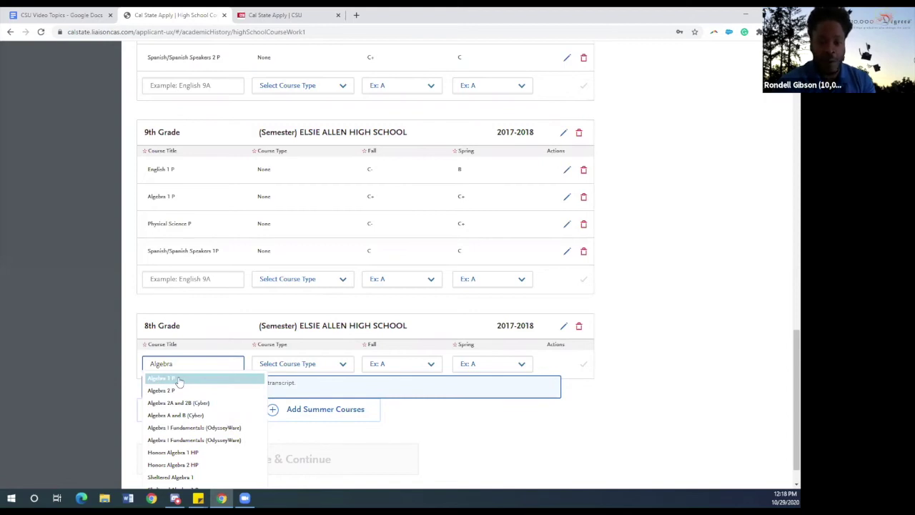
left_click(179, 379)
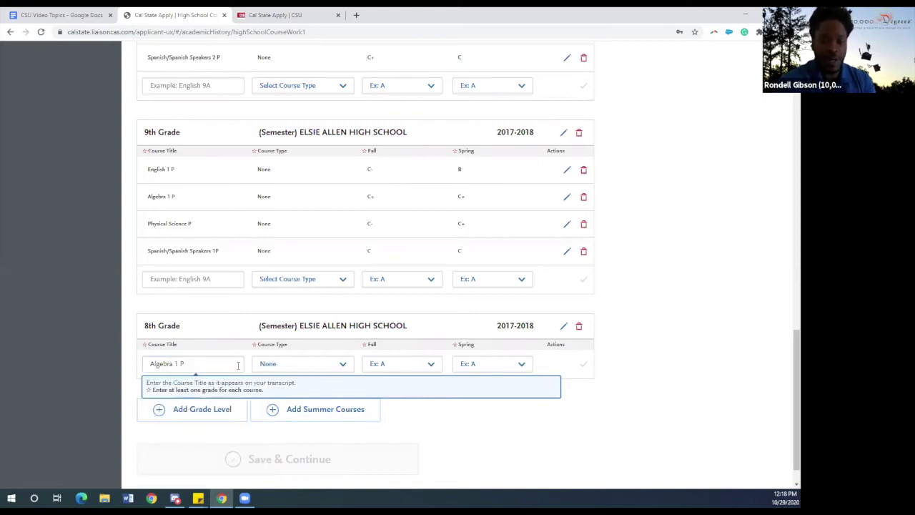
left_click(277, 364)
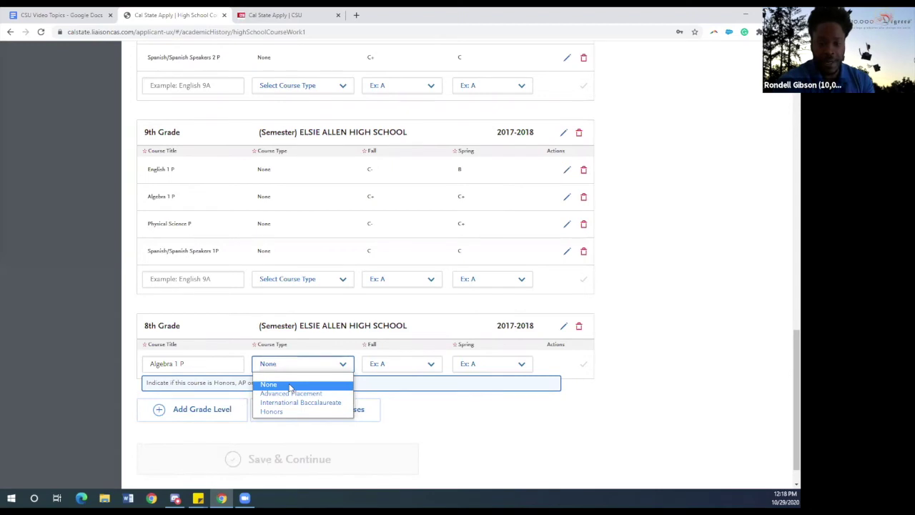
left_click(289, 386)
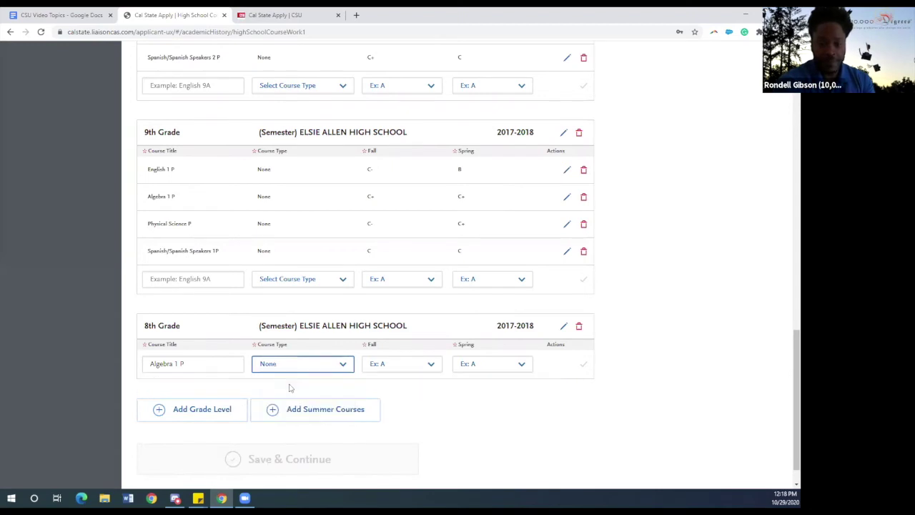
Step: Give the 8th Grade Algebra 1 P course a B for both Fall and Spring and save it
left_click(431, 365)
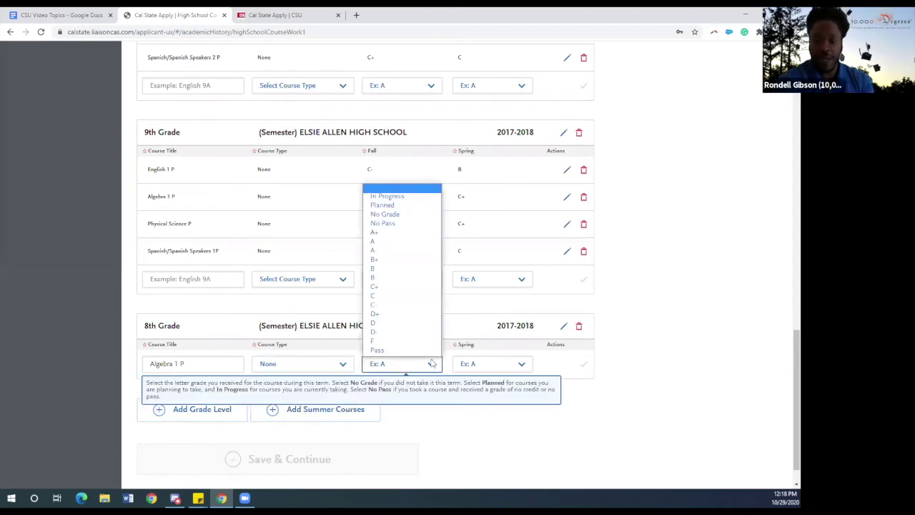
left_click(432, 270)
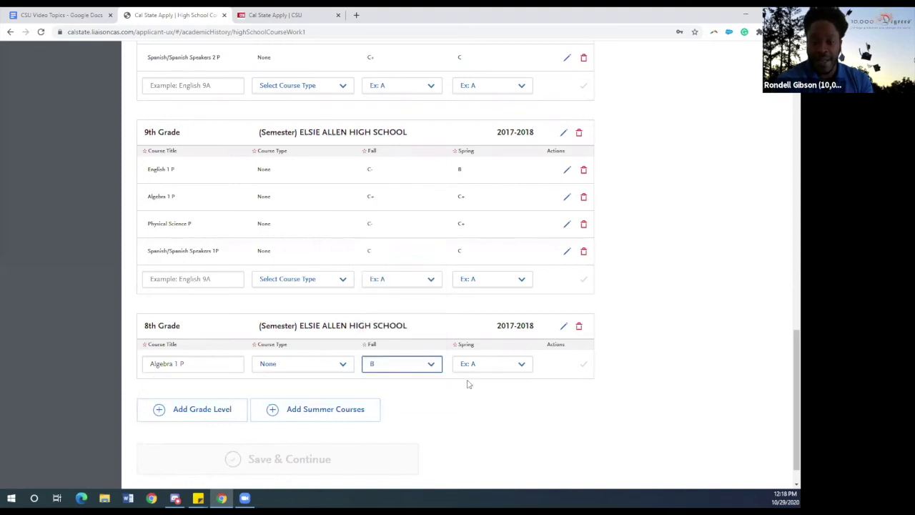
left_click(490, 365)
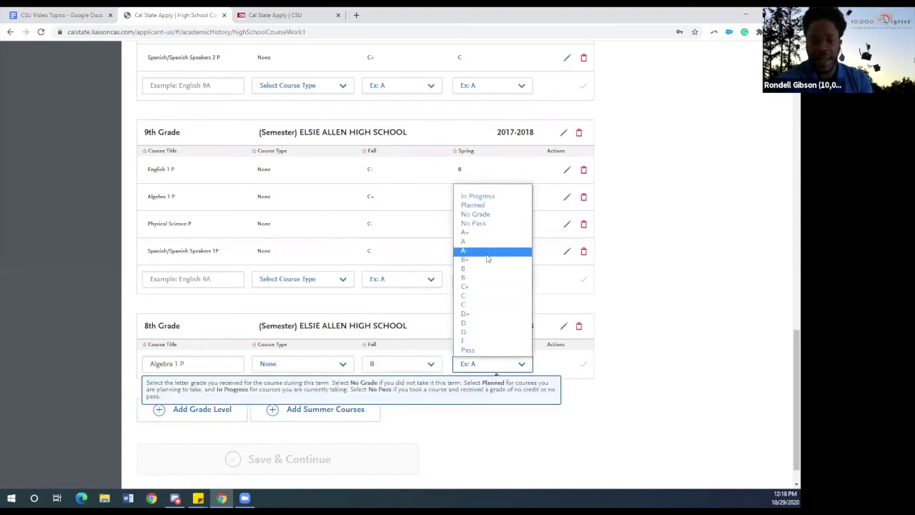
left_click(487, 269)
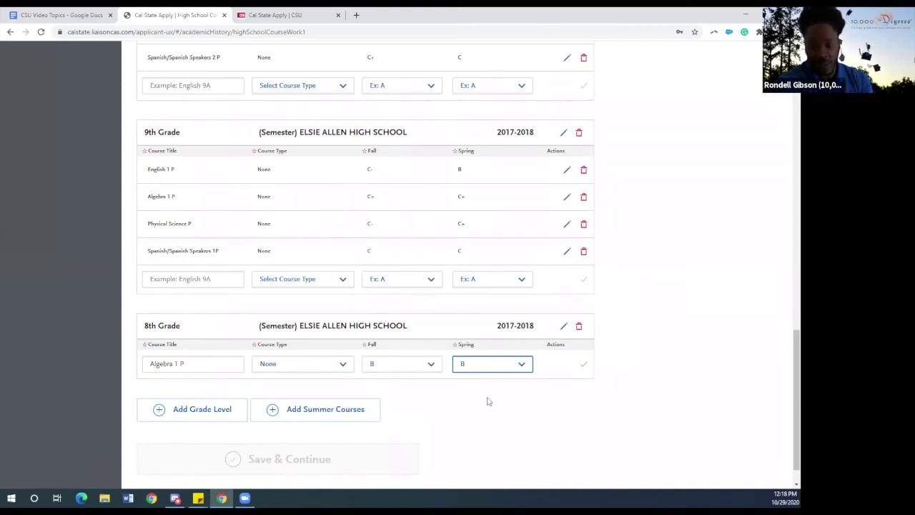
left_click(582, 366)
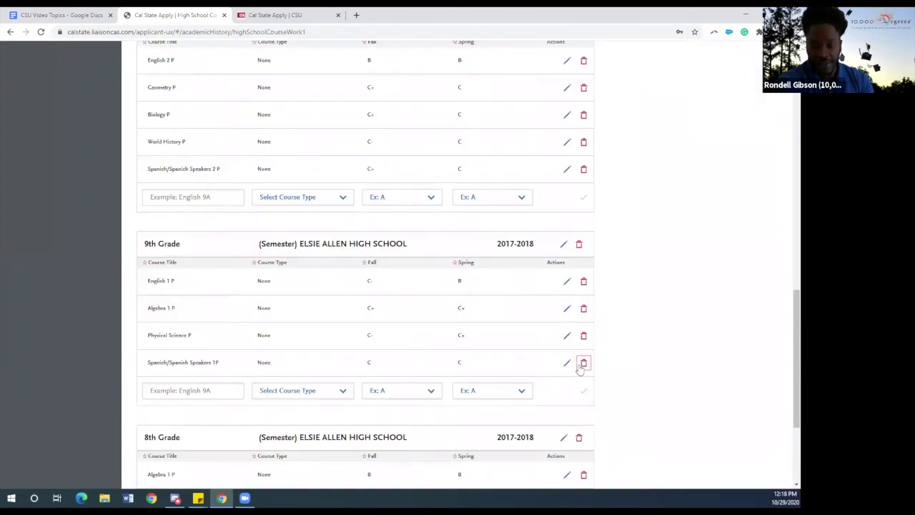
Step: Review the saved high school courses and grades from 8th Grade up through 12th Grade
scroll(580, 368, "down", 3)
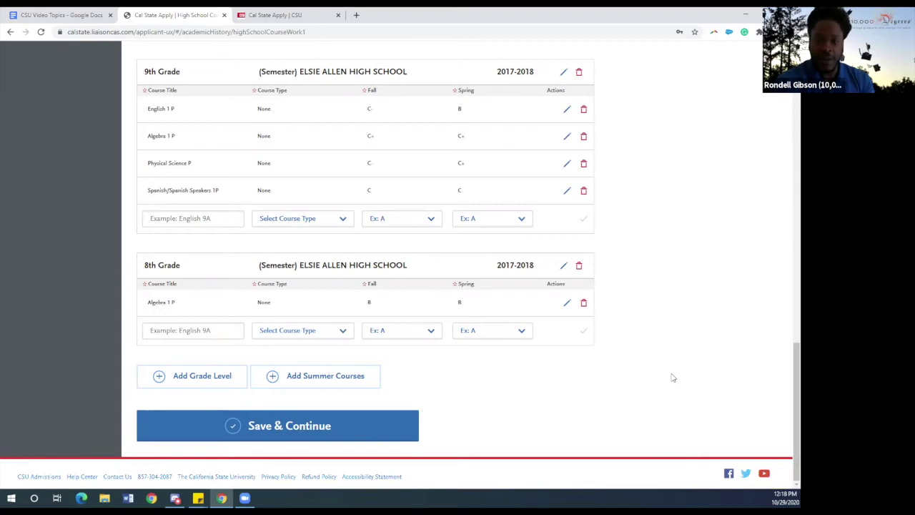
scroll(670, 376, "up", 1)
scroll(670, 377, "up", 1)
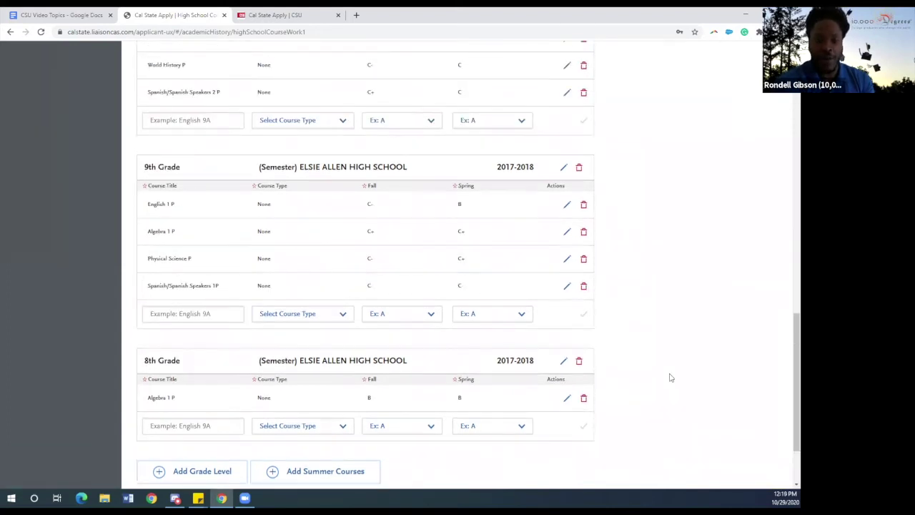
scroll(670, 377, "up", 2)
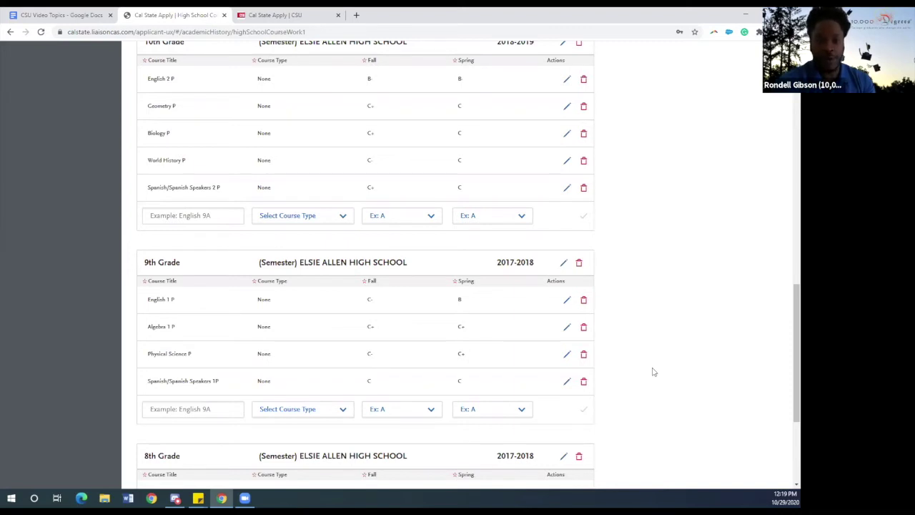
scroll(653, 371, "up", 3)
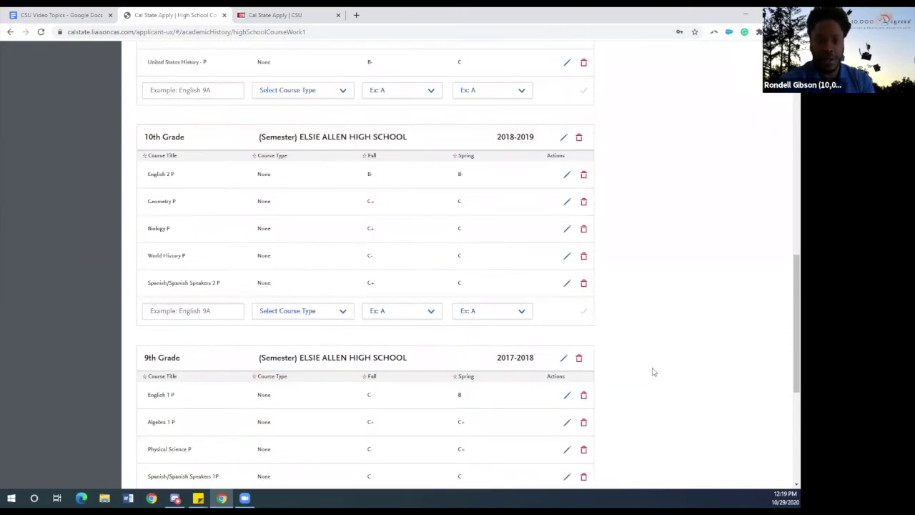
scroll(653, 371, "up", 6)
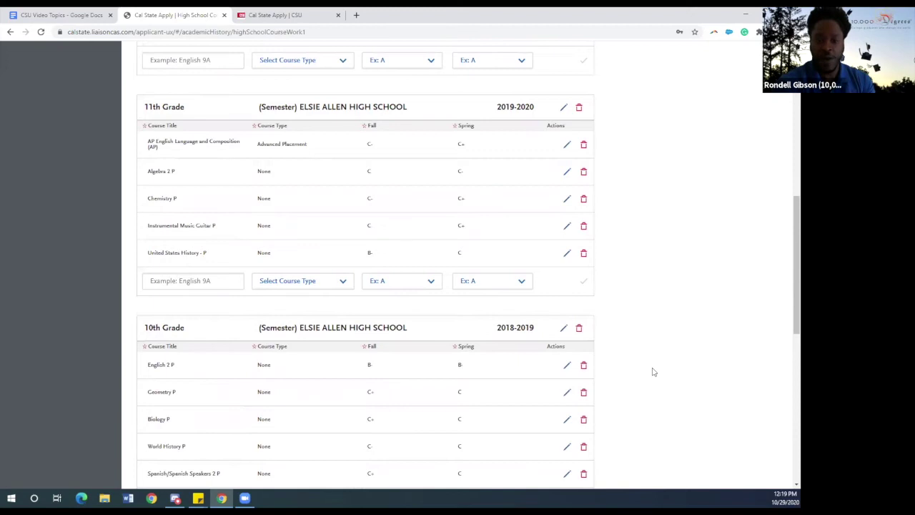
scroll(652, 372, "up", 2)
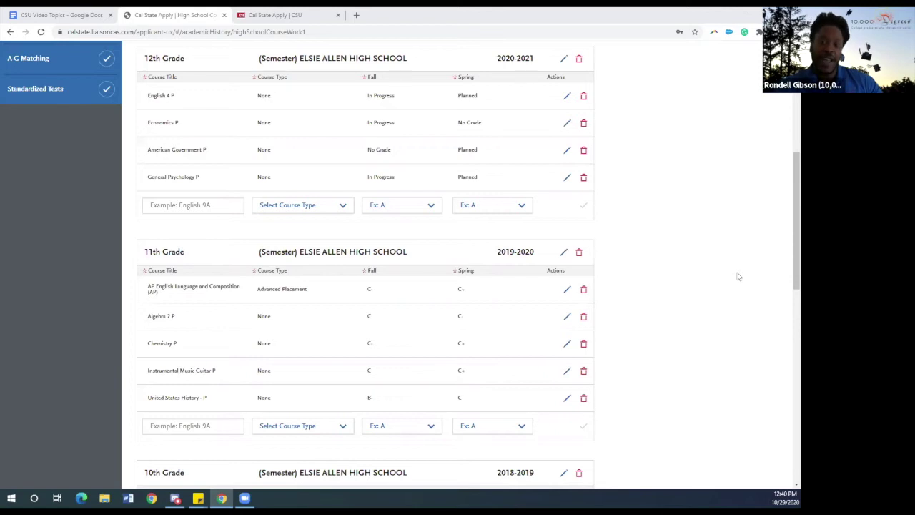
Step: Change the Spring grade of 11th Grade AP English Language and Composition to Pass and save the course
left_click(567, 289)
left_click(503, 292)
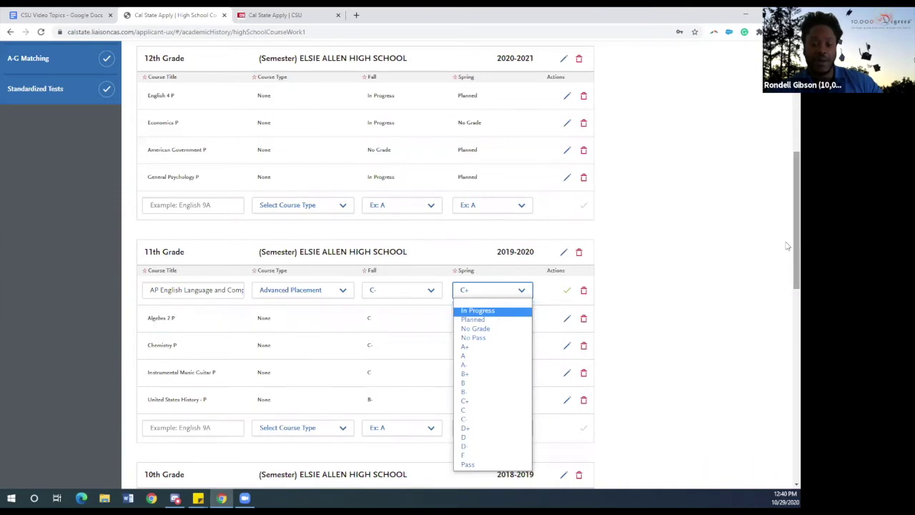
scroll(493, 274, "down", 1)
left_click(492, 263)
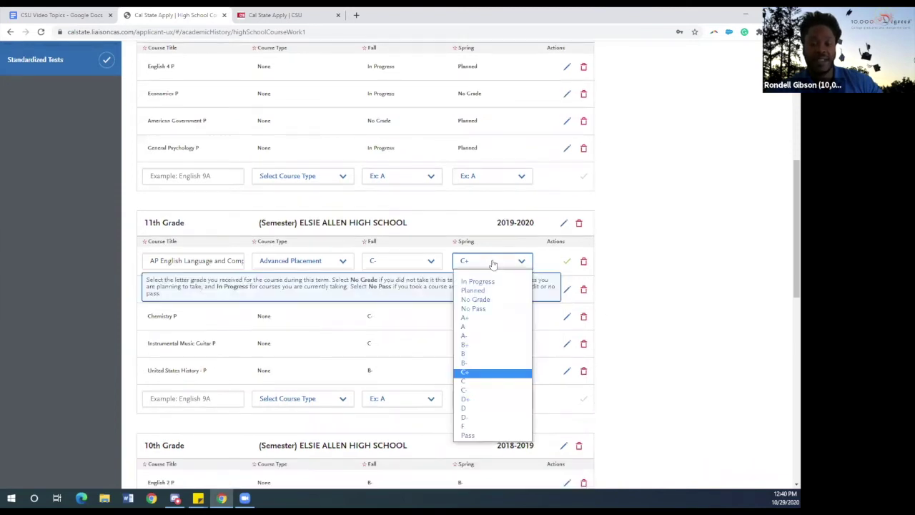
left_click(481, 438)
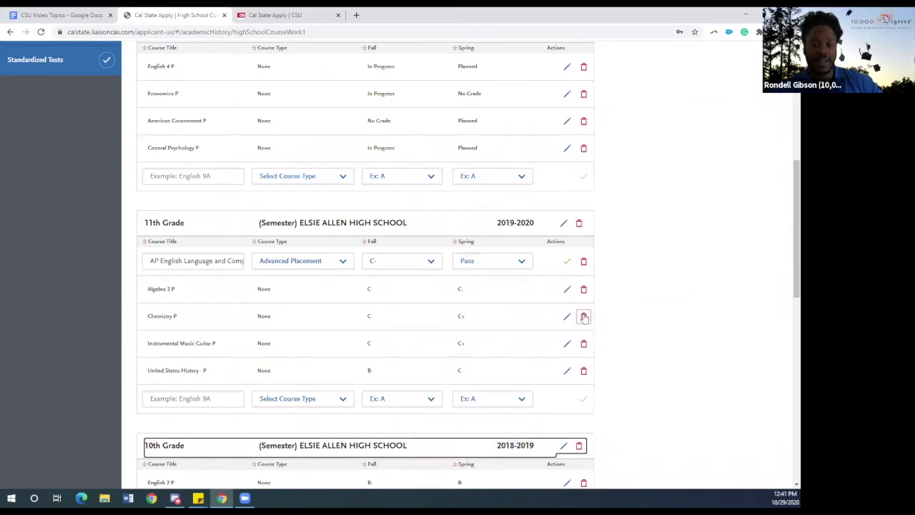
left_click(567, 261)
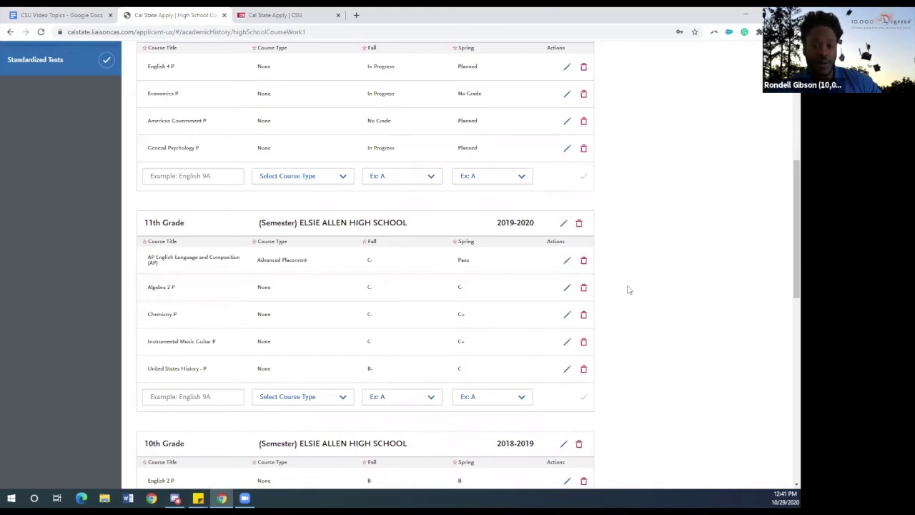
Step: Go to College Coursework, read the instructions, and open the Santa Rosa Junior College transcript for editing
scroll(620, 293, "up", 2)
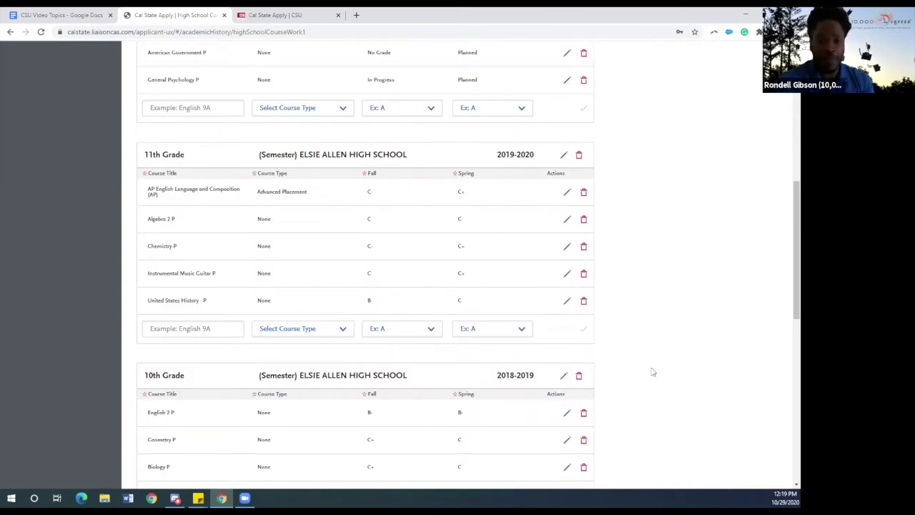
scroll(652, 371, "up", 2)
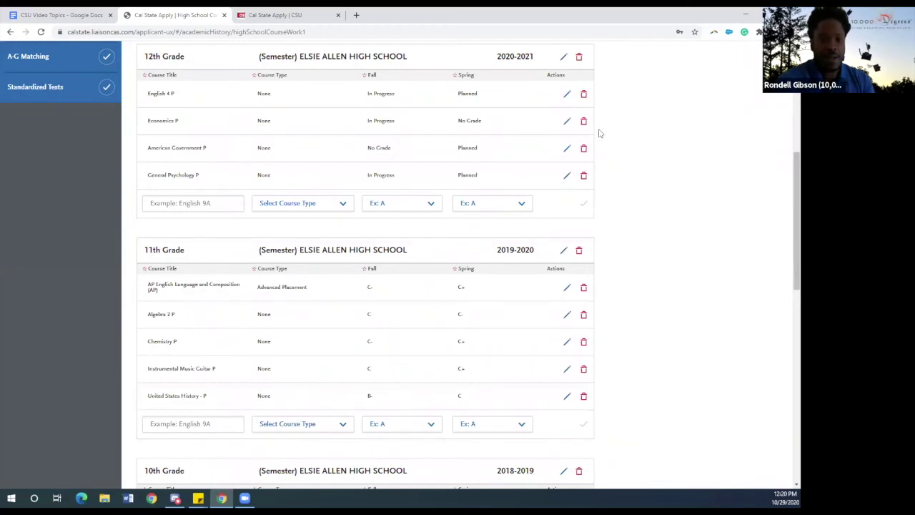
scroll(600, 134, "up", 2)
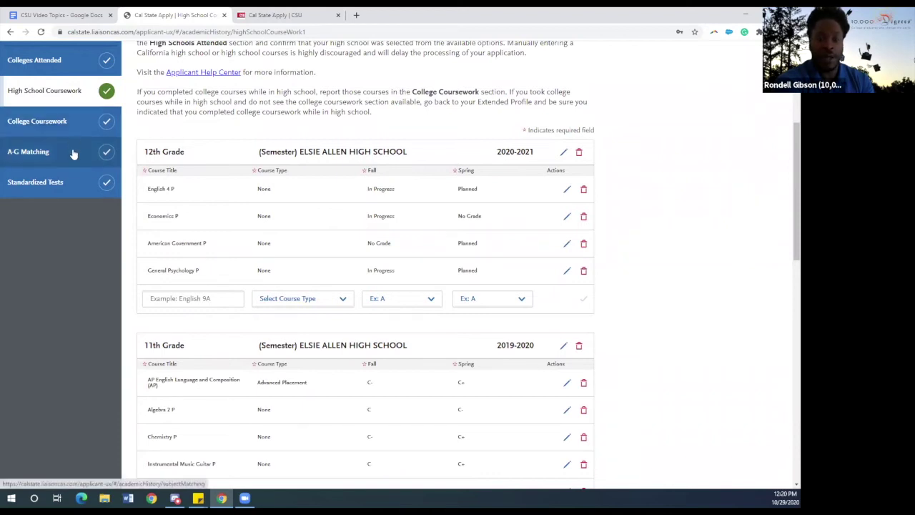
left_click(81, 128)
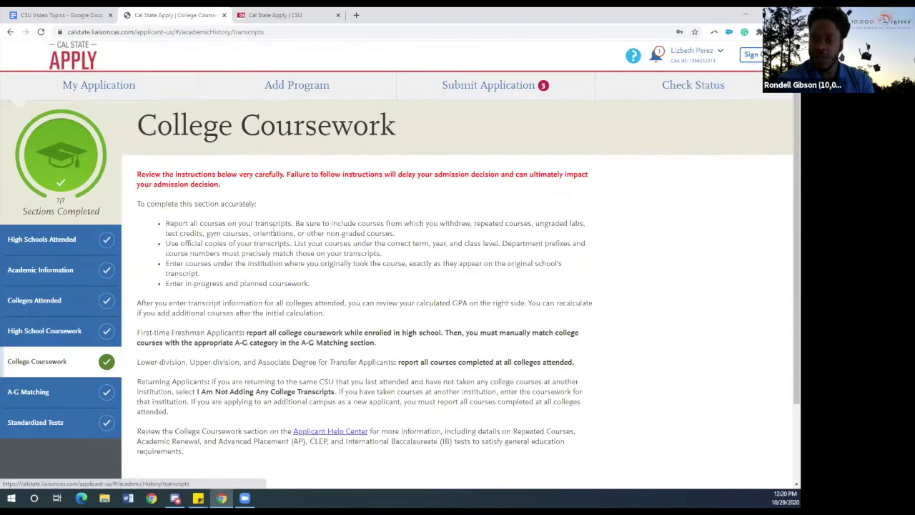
scroll(220, 302, "down", 1)
scroll(219, 302, "down", 1)
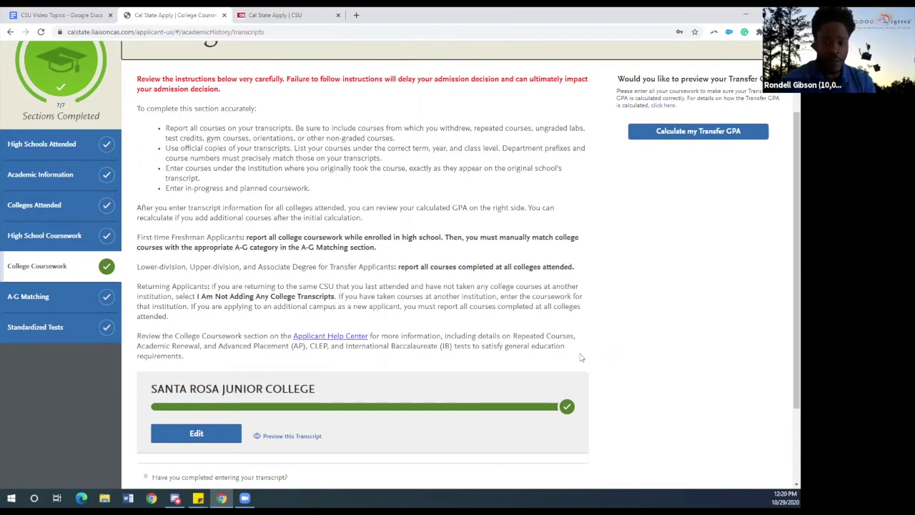
scroll(580, 357, "down", 2)
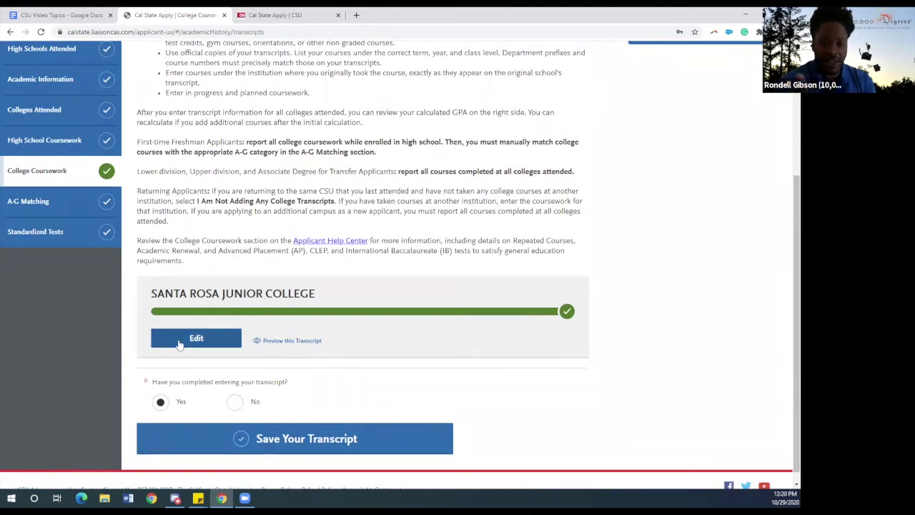
left_click(179, 343)
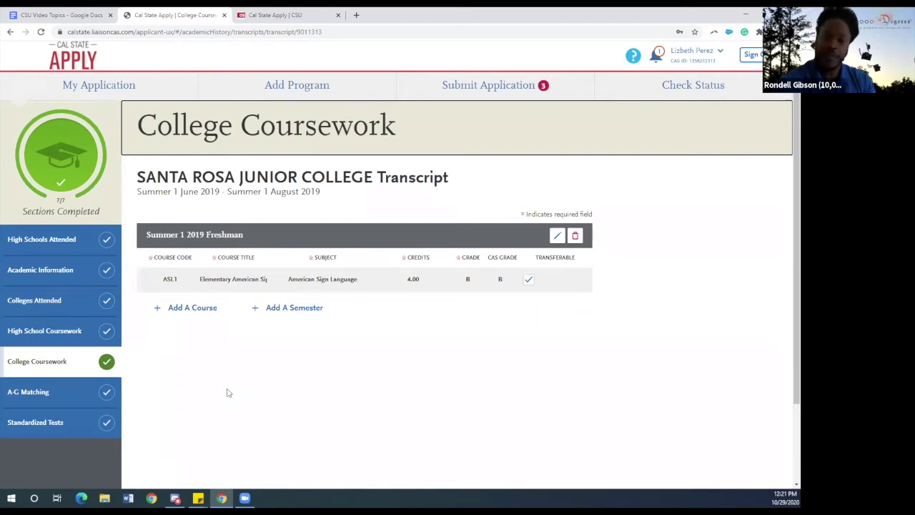
Step: Open A-G Matching and review the subject totals, total years and calculated GPA
left_click(101, 398)
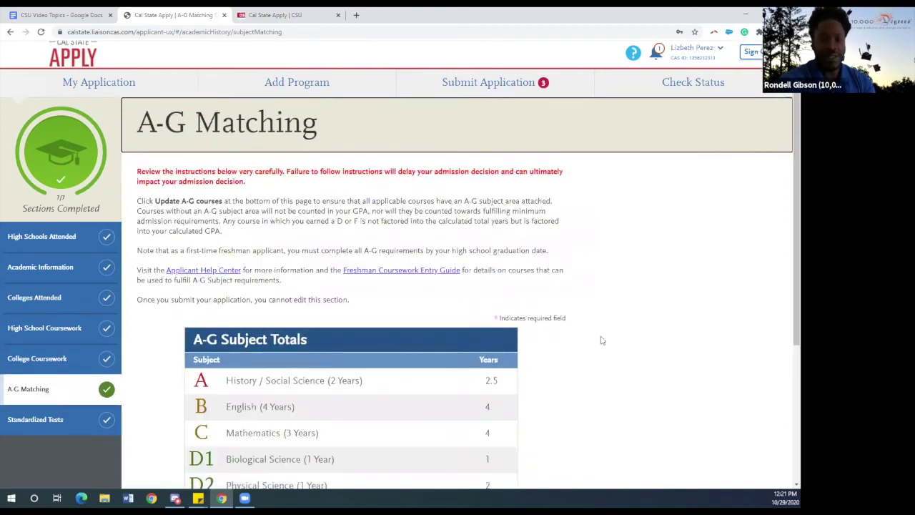
scroll(601, 341, "down", 2)
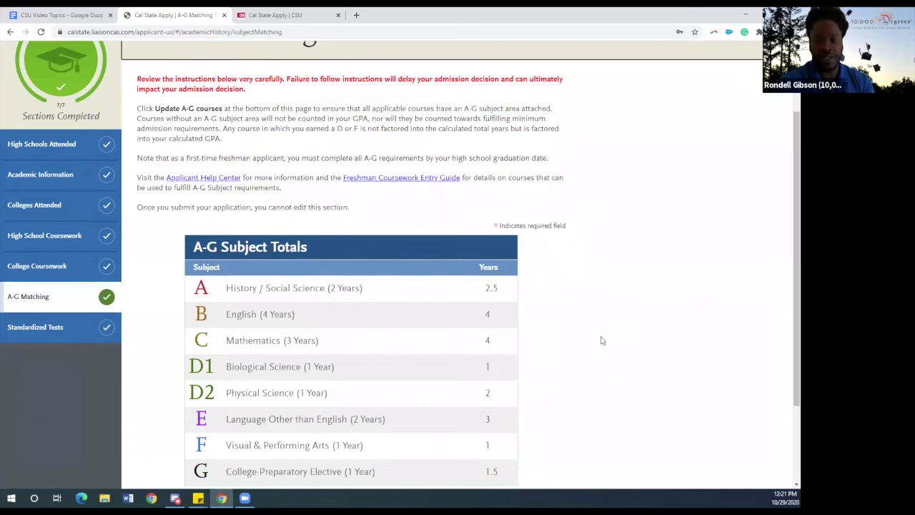
scroll(601, 340, "down", 1)
scroll(635, 348, "down", 1)
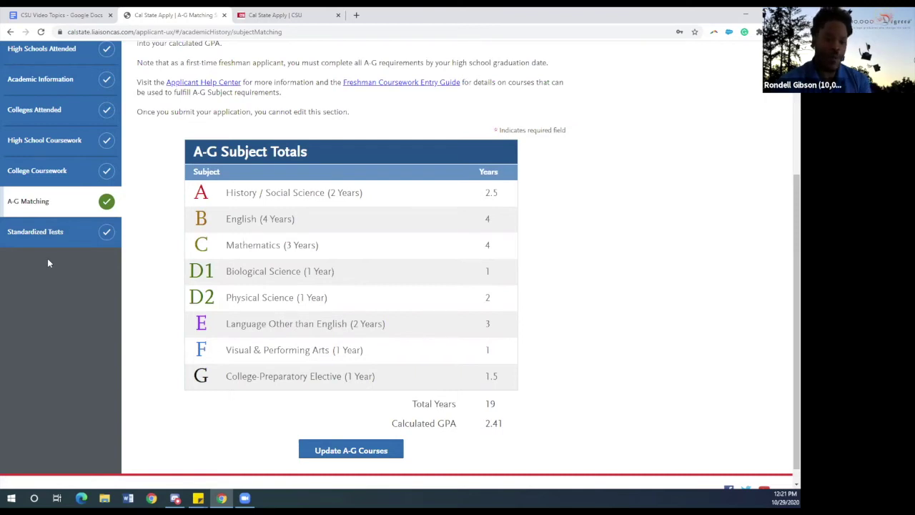
Step: Open Standardized Tests and review the applicant instructions and the ACT, AP, CLEP, IB and SAT entries
left_click(85, 236)
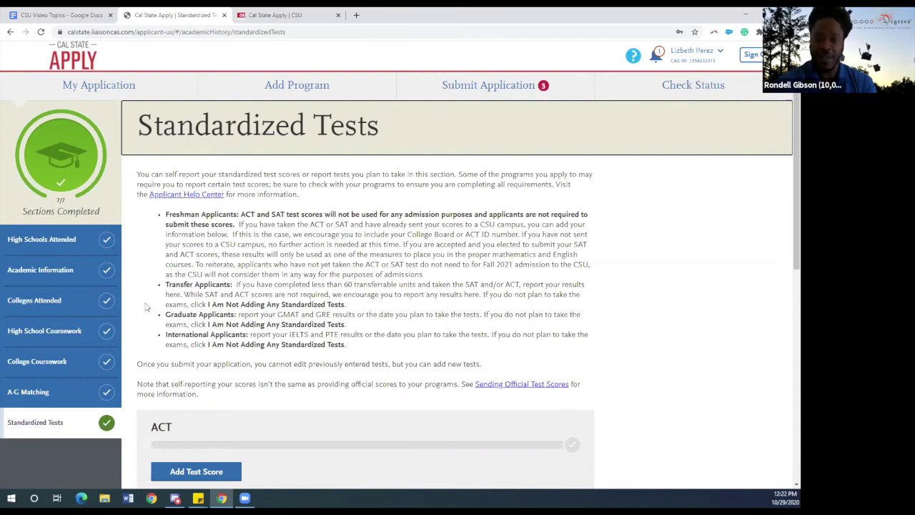
scroll(145, 306, "down", 3)
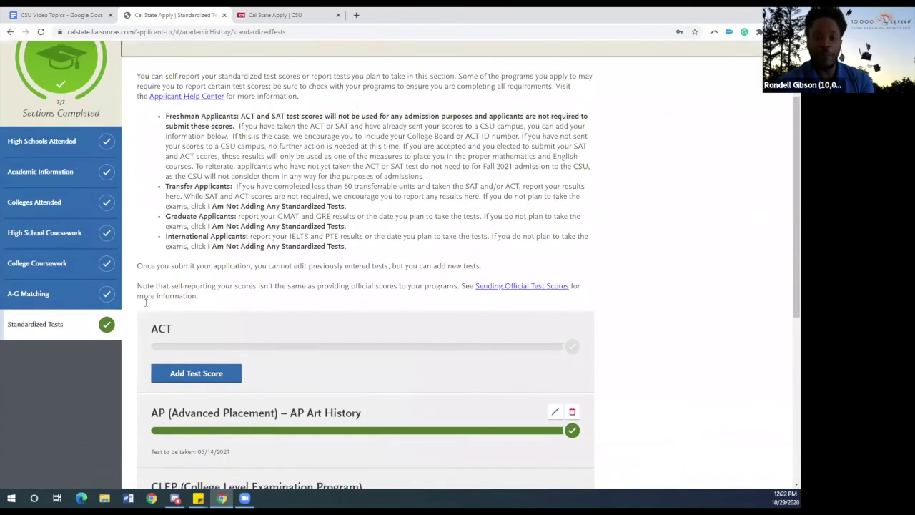
scroll(143, 306, "down", 1)
scroll(134, 310, "down", 1)
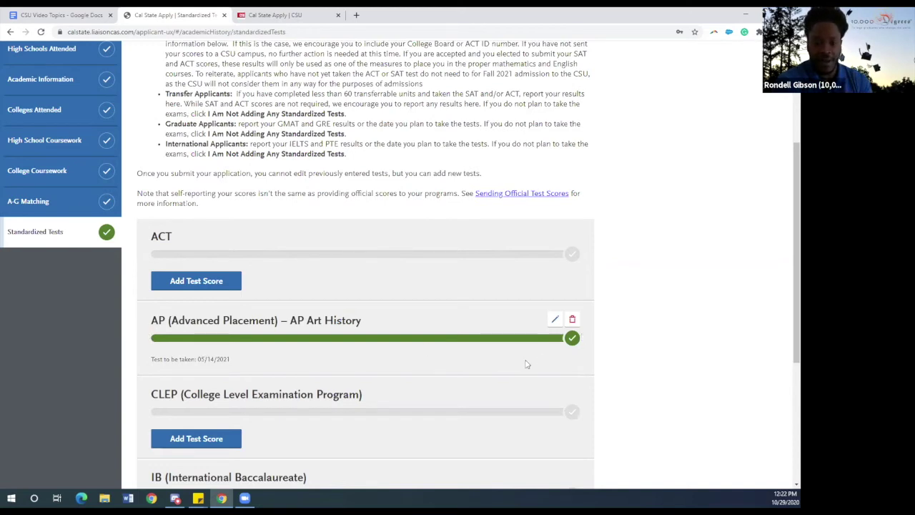
scroll(531, 353, "down", 3)
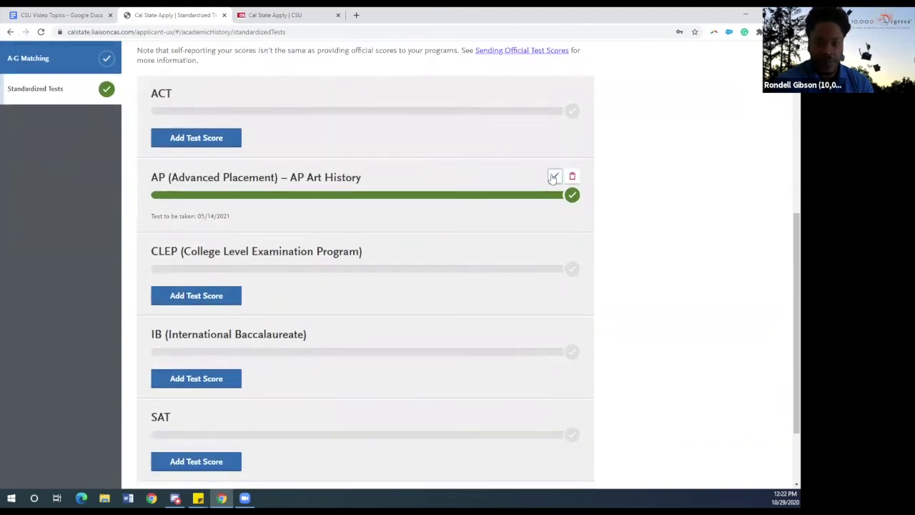
Step: Open the AP Art History test entry for editing, save it, and review the Standardized Tests list
left_click(555, 178)
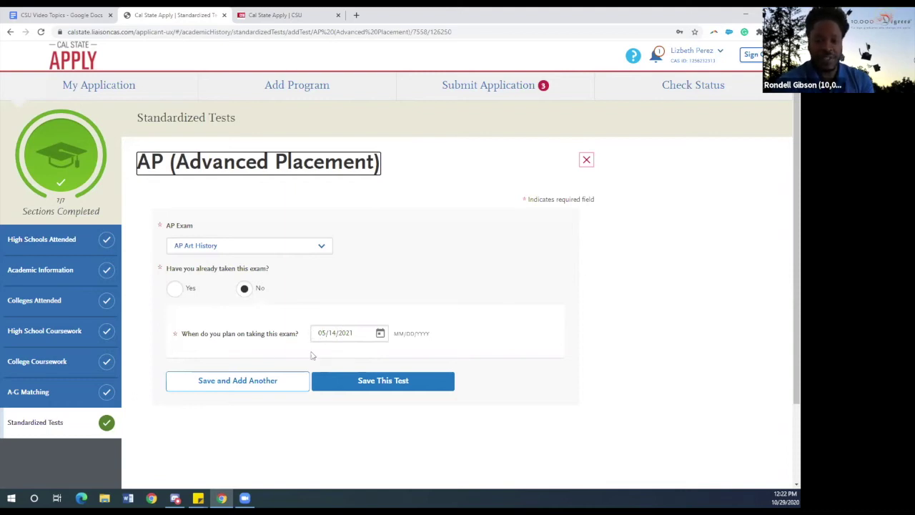
left_click(339, 382)
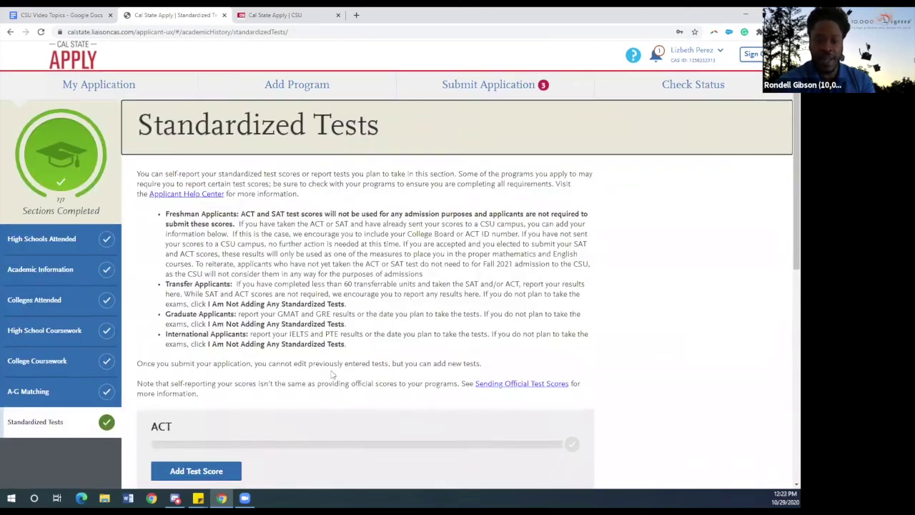
scroll(339, 379, "down", 3)
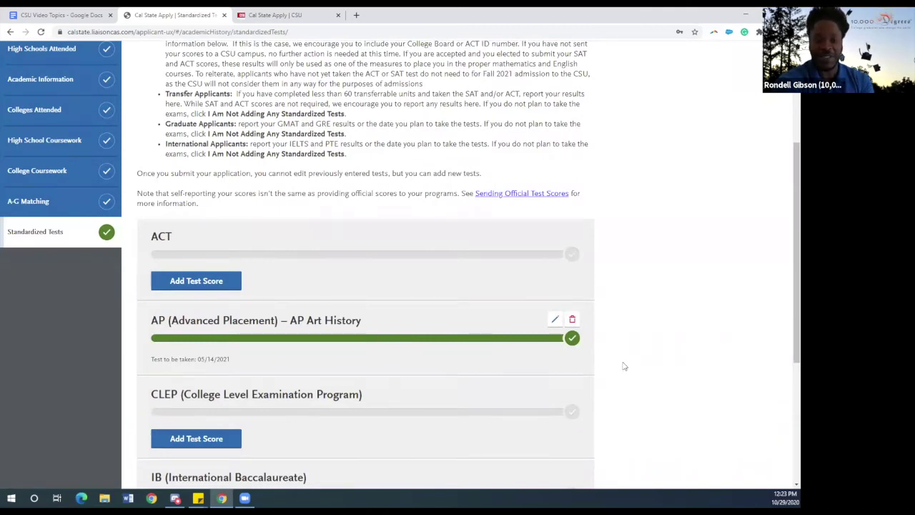
scroll(624, 366, "down", 3)
scroll(623, 366, "up", 5)
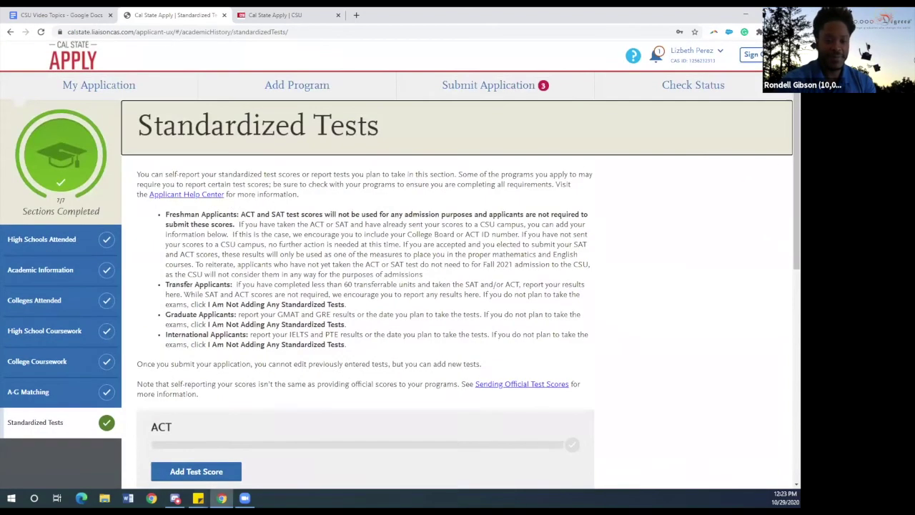
Step: Return to the My Application dashboard and open Educational Programs & Work Experience under Supporting Information
left_click(101, 99)
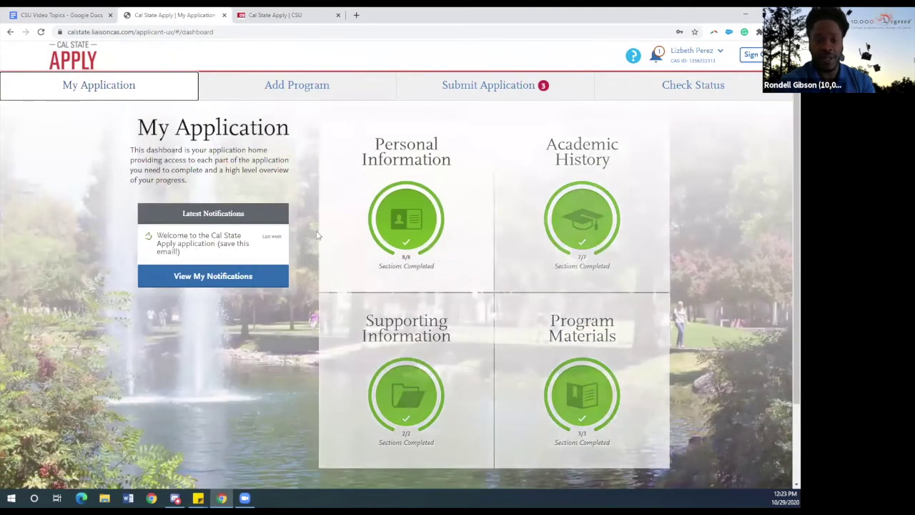
scroll(318, 235, "down", 1)
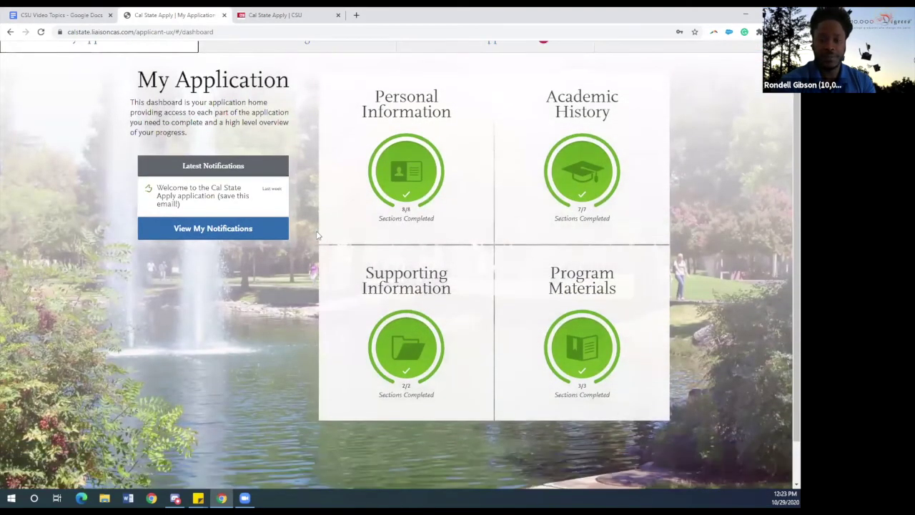
scroll(318, 235, "up", 1)
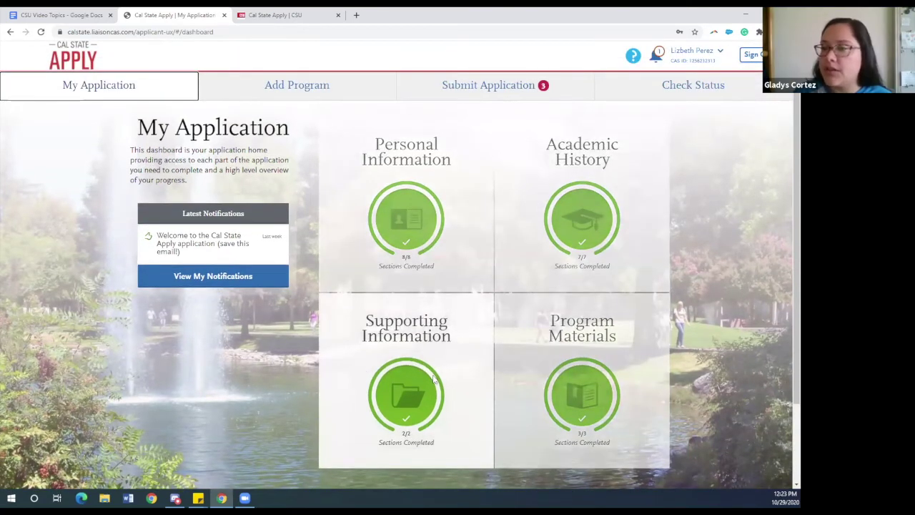
left_click(433, 379)
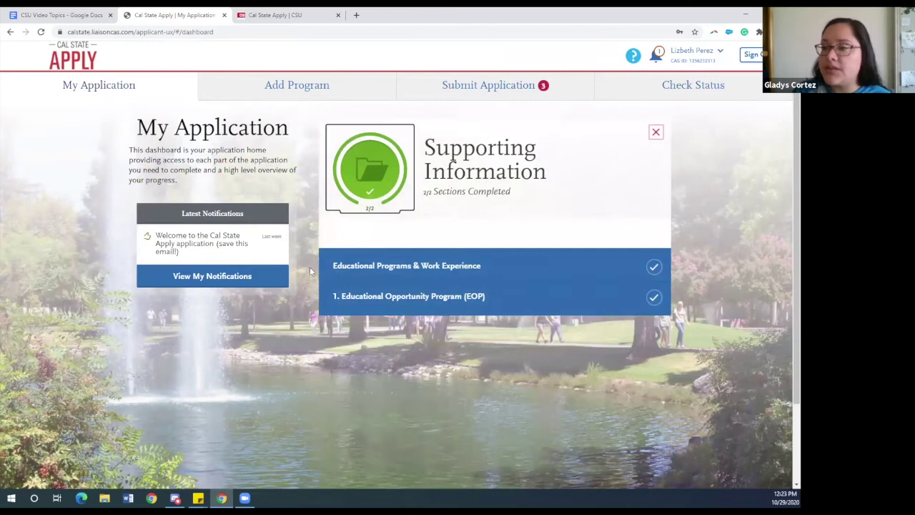
left_click(432, 273)
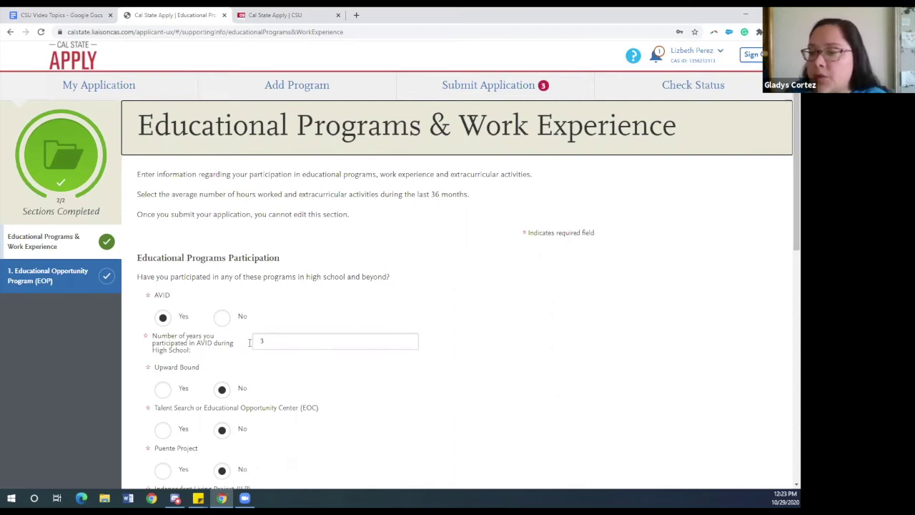
Step: Review the Educational Programs Participation answers, including the years in AVID and other programs, and the Work Information questions
left_click_drag(273, 340, 259, 341)
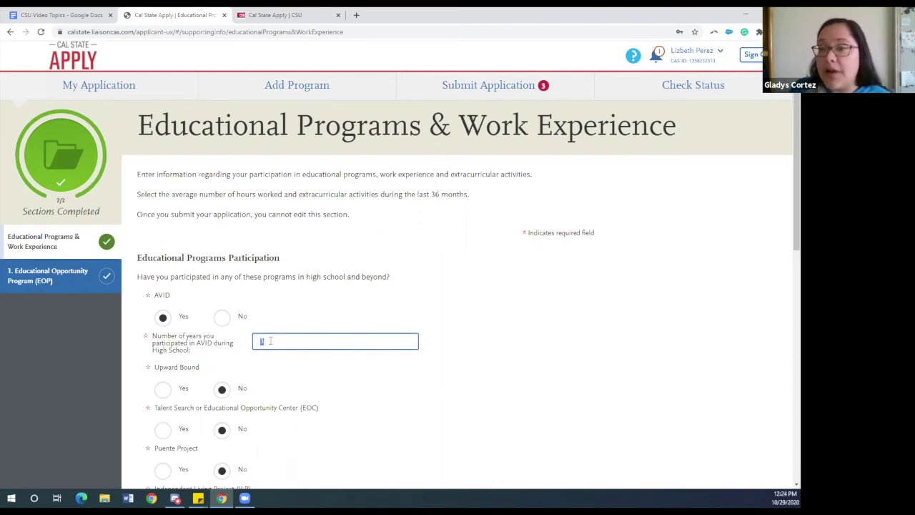
left_click(270, 341)
scroll(271, 343, "down", 1)
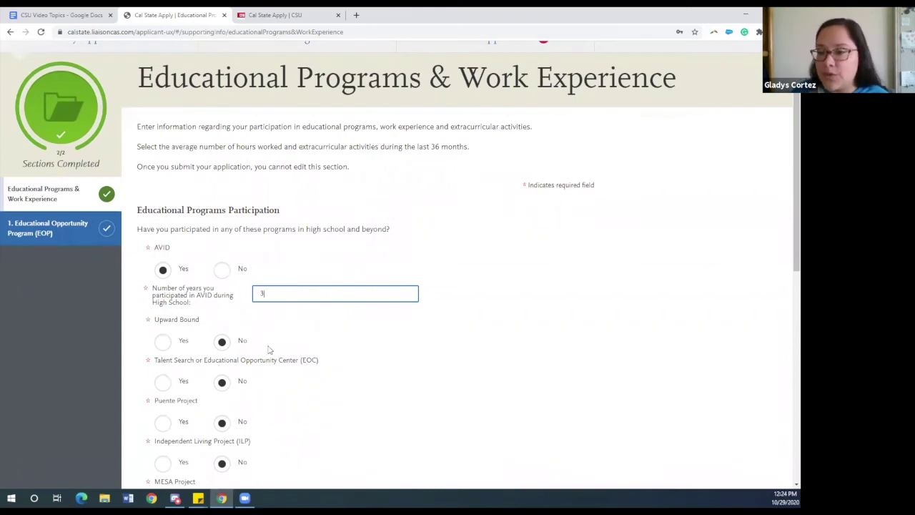
scroll(324, 318, "down", 2)
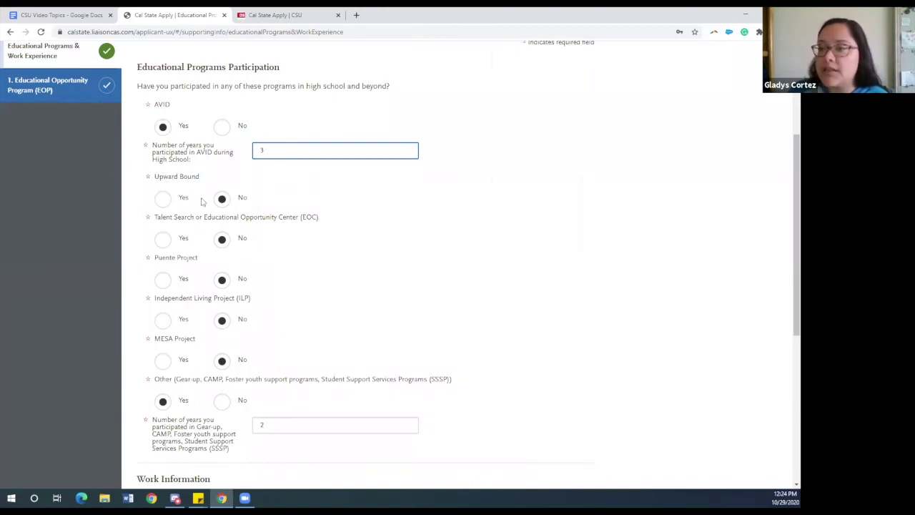
scroll(204, 355, "down", 1)
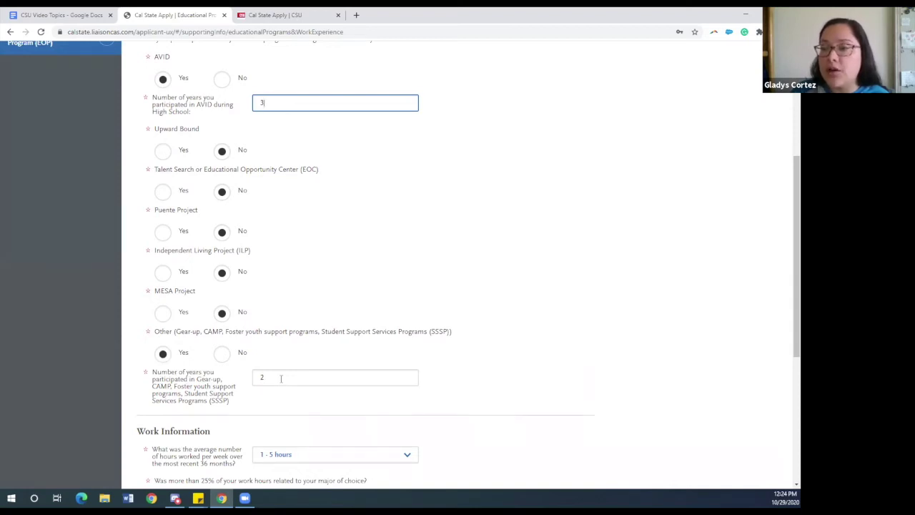
scroll(281, 378, "down", 1)
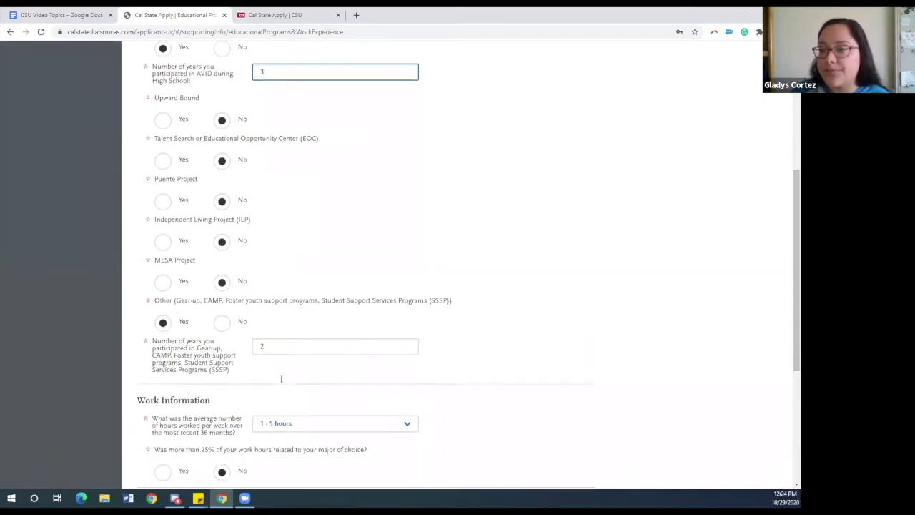
scroll(246, 350, "down", 2)
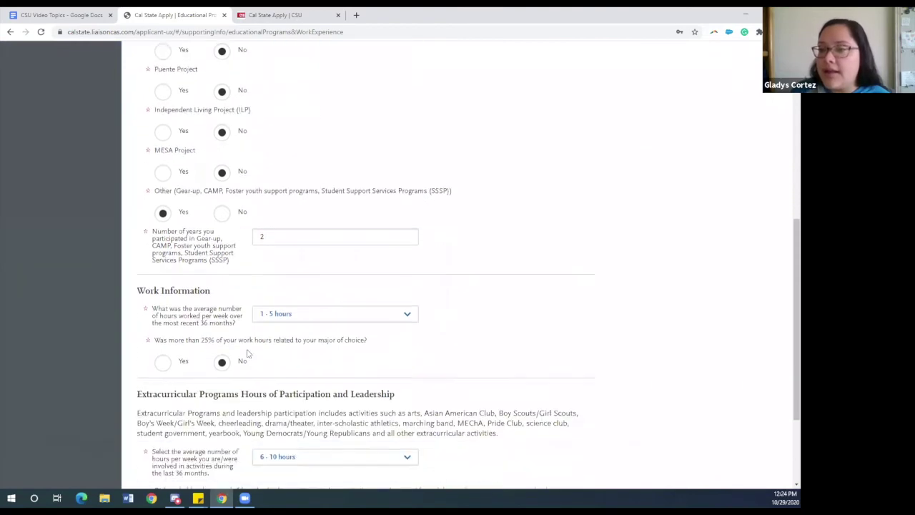
scroll(236, 322, "down", 1)
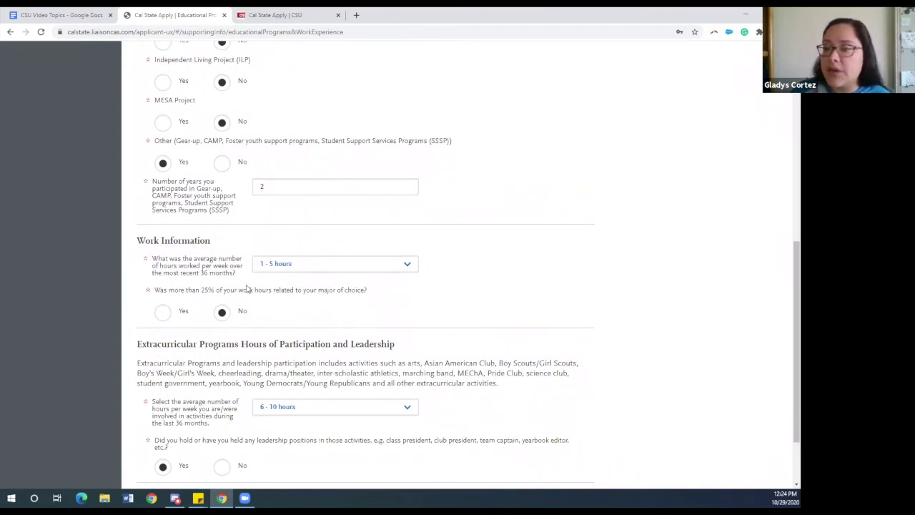
Step: Check the weekly work hours options, then save Educational Programs & Work Experience and continue to the next section
left_click(273, 269)
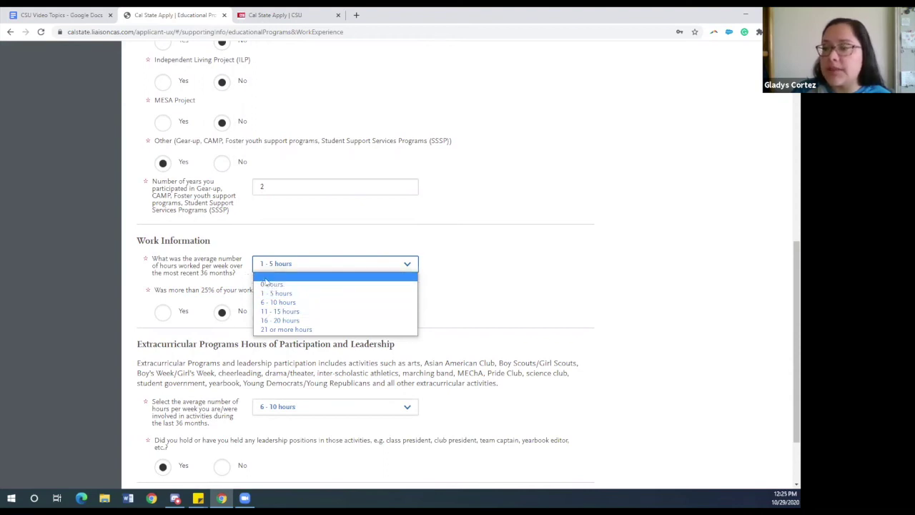
left_click(221, 286)
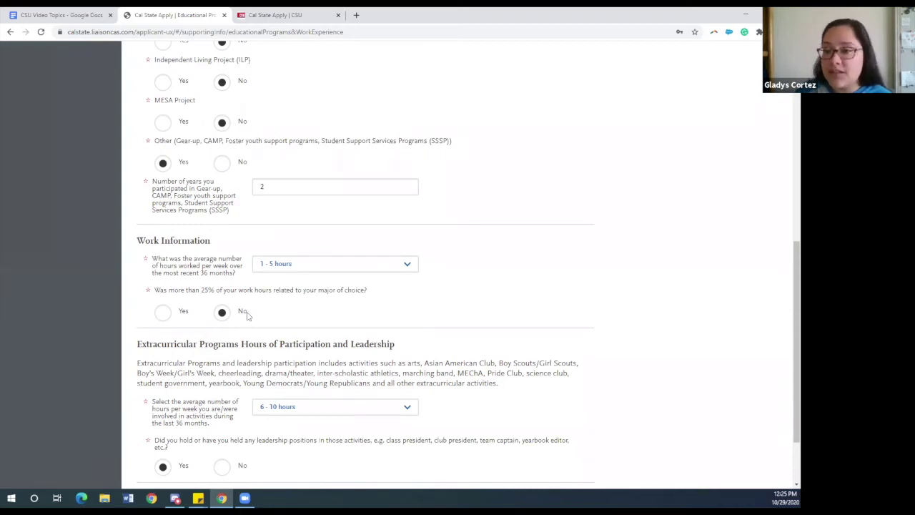
scroll(243, 314, "down", 3)
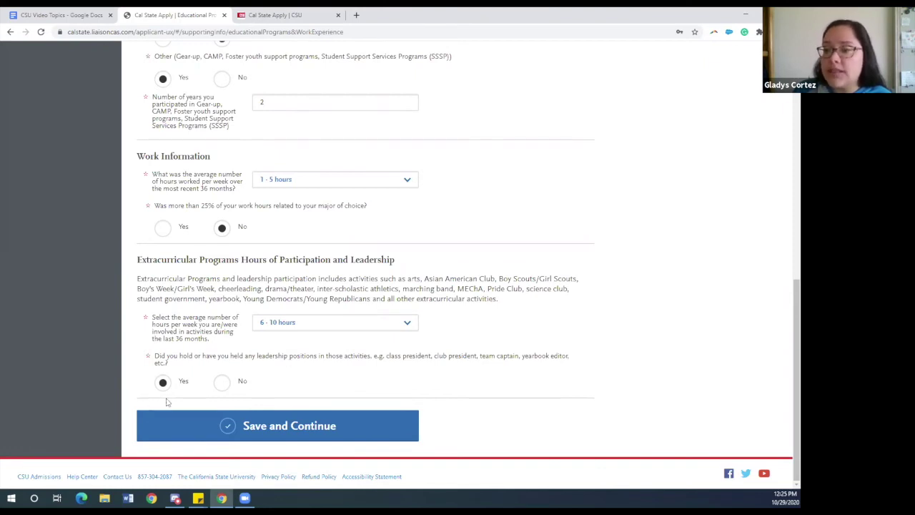
left_click(323, 427)
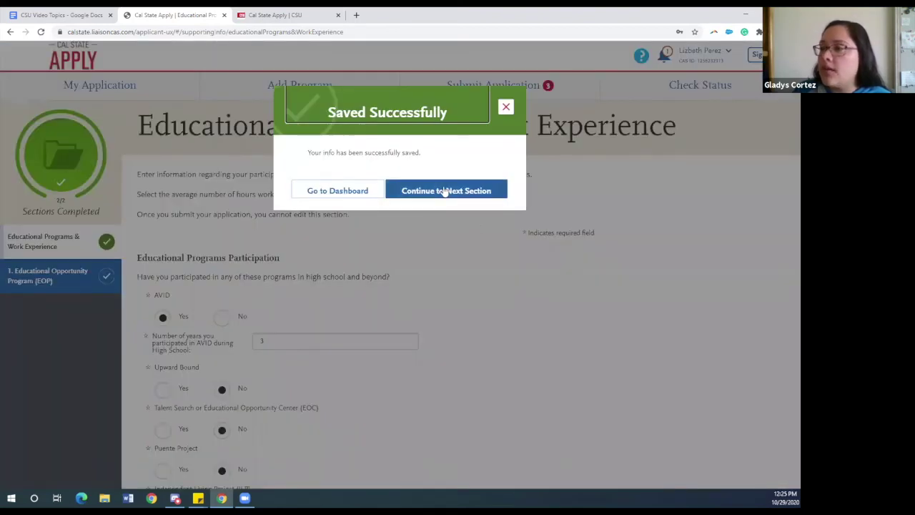
left_click(444, 191)
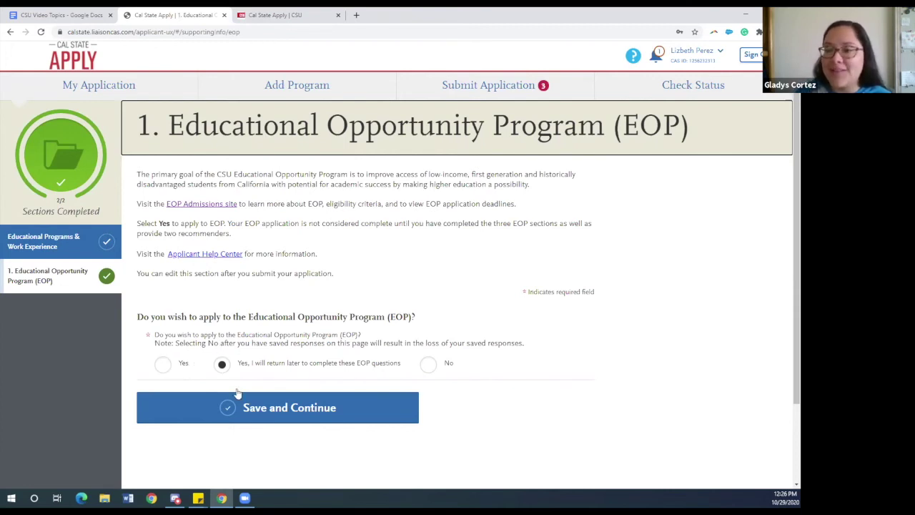
Step: Preview the EOP questions, answer "Yes, I will return later to complete these EOP questions", save, and continue to the next section
left_click(162, 363)
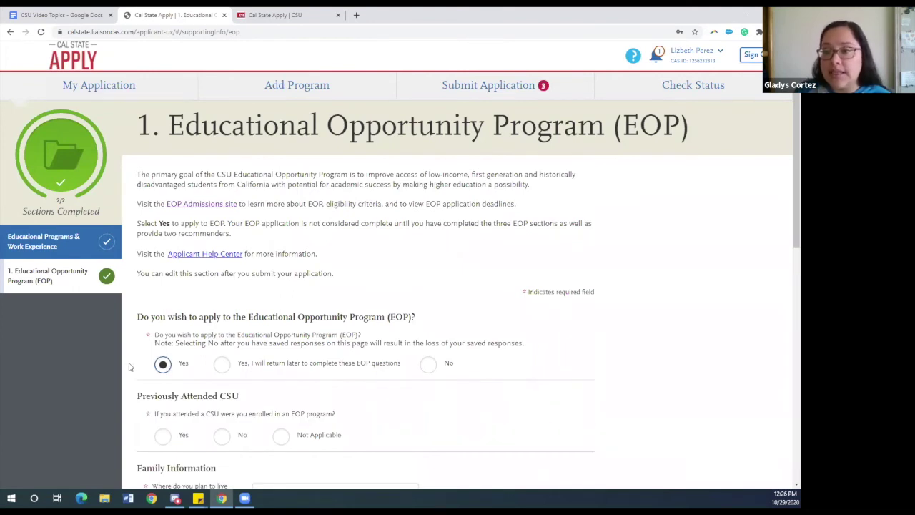
scroll(130, 367, "down", 1)
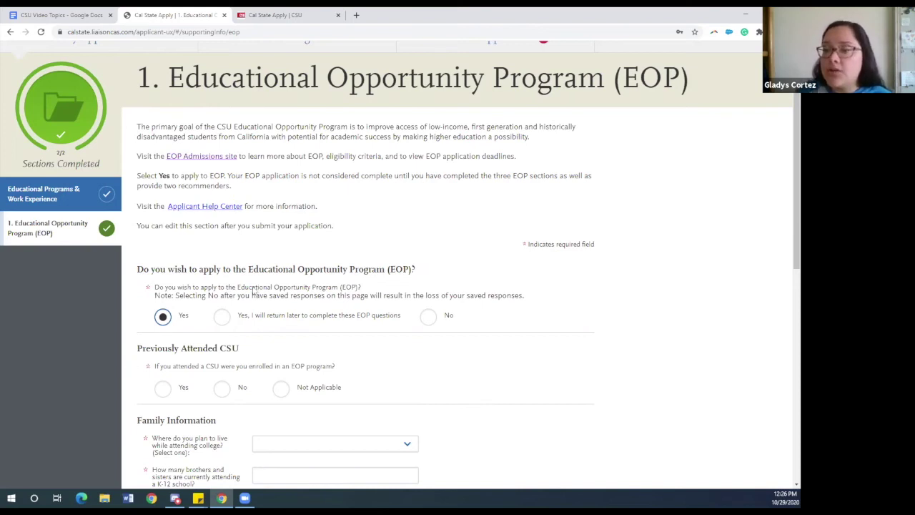
left_click(223, 317)
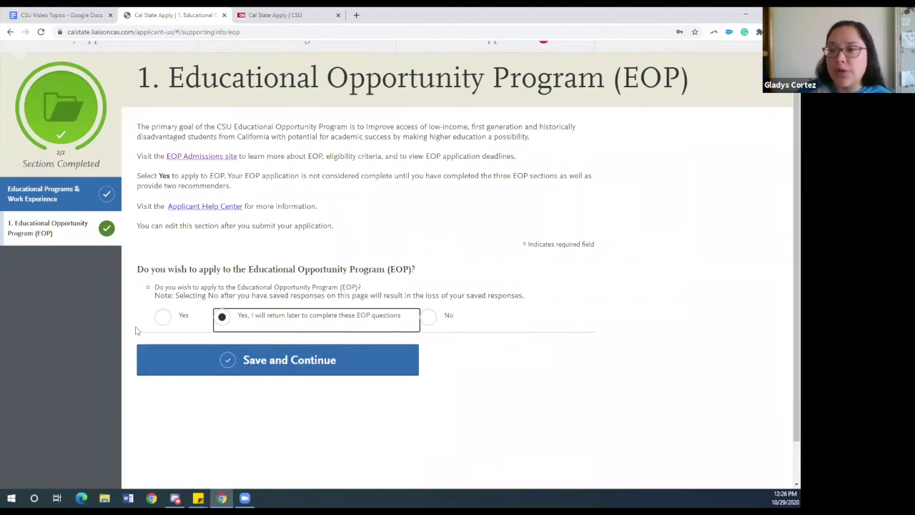
left_click(177, 357)
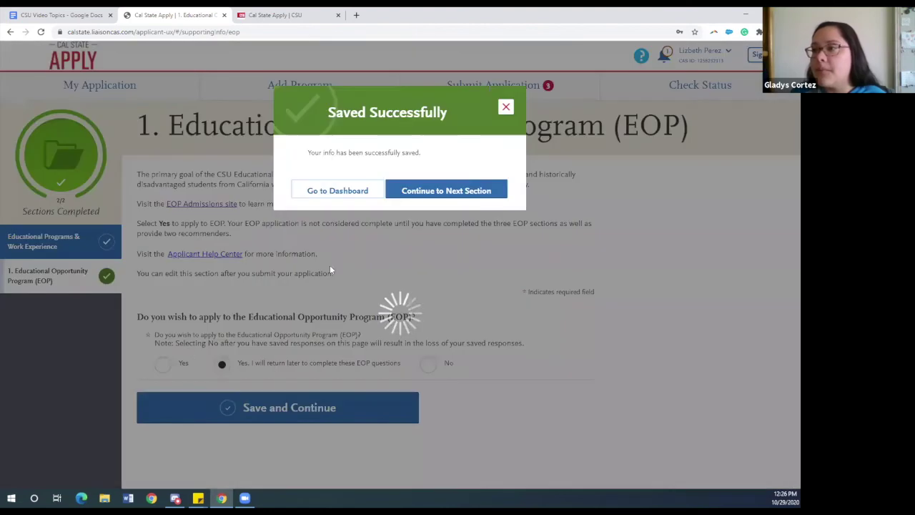
left_click(445, 187)
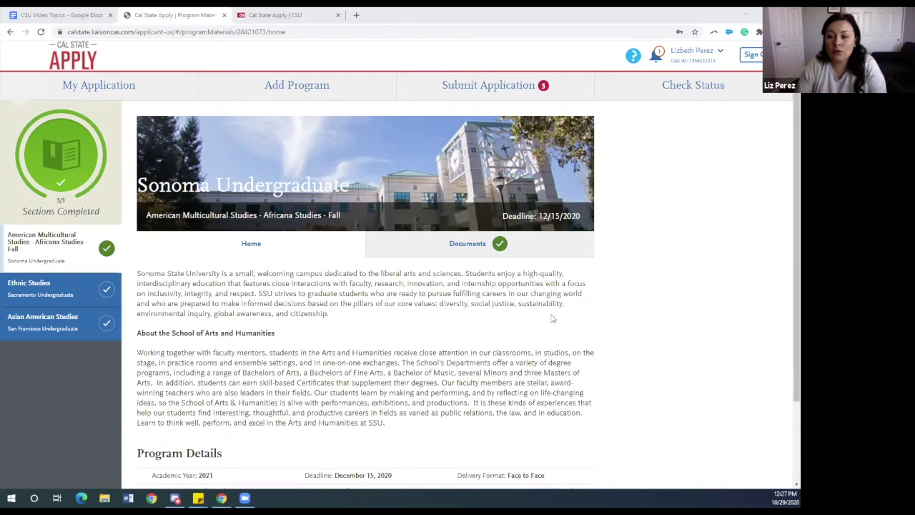
Step: Review the document upload options for the Sonoma Undergraduate program and opt not to add any documents
scroll(570, 320, "down", 1)
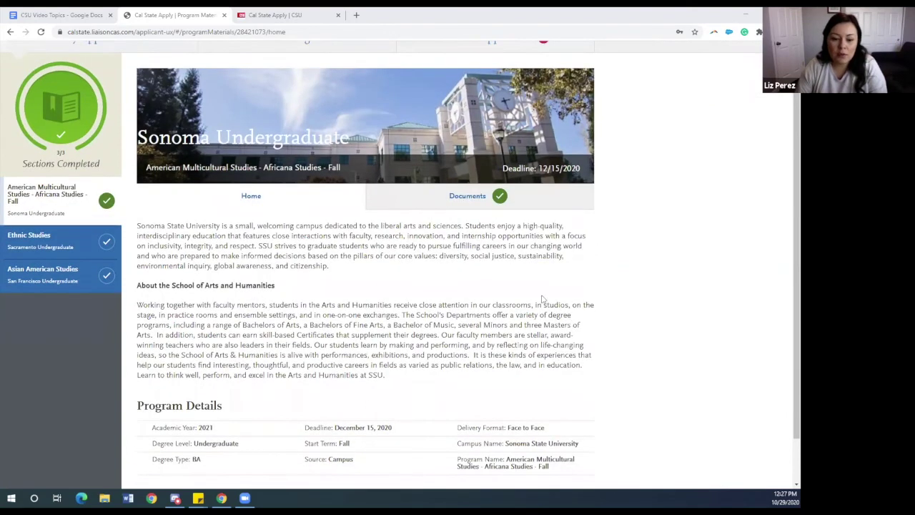
left_click(484, 205)
scroll(429, 368, "down", 1)
left_click(259, 375)
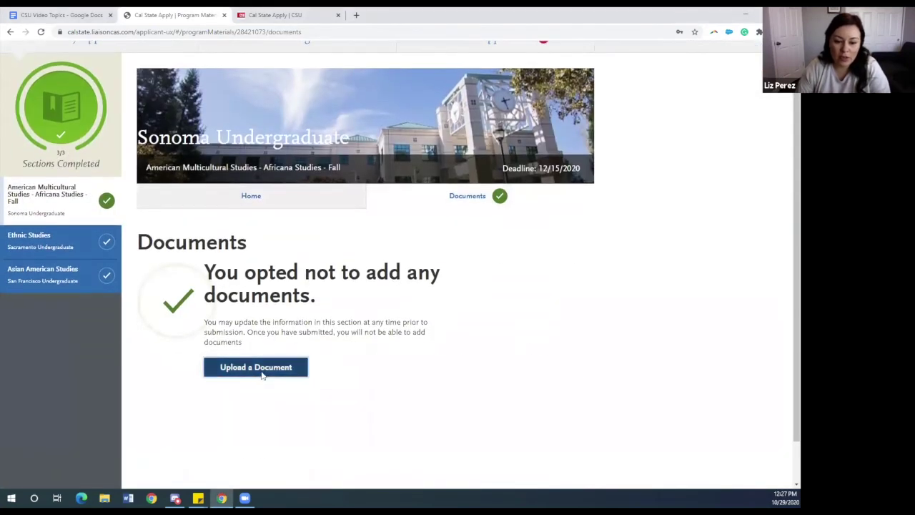
scroll(612, 322, "down", 1)
scroll(612, 322, "down", 3)
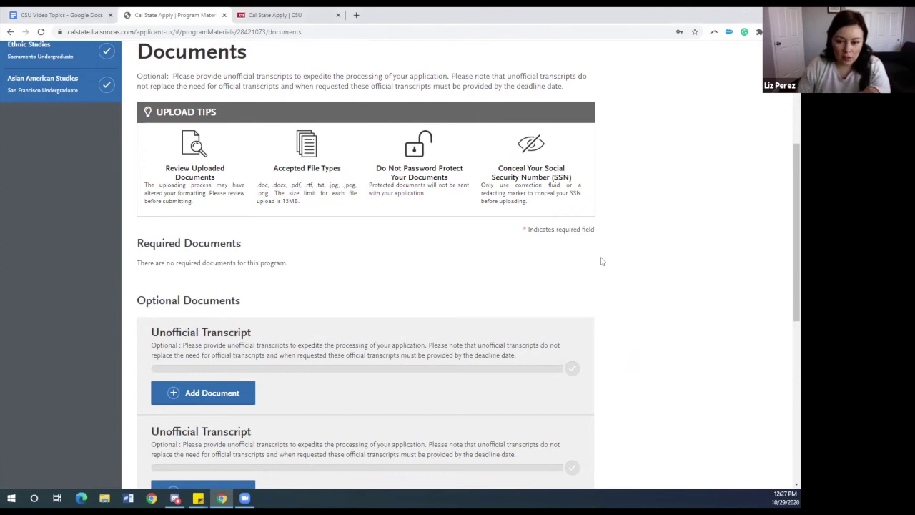
scroll(601, 261, "down", 5)
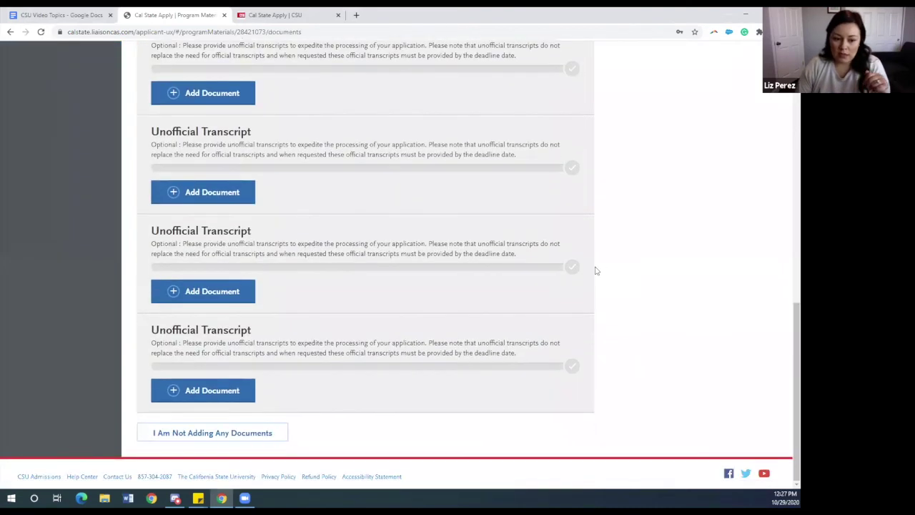
left_click(255, 434)
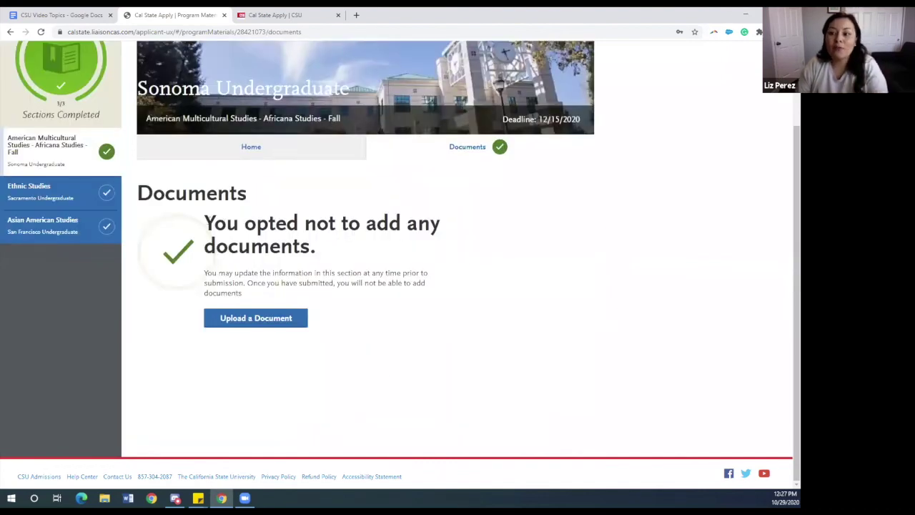
Step: View the program pages for Sacramento Ethnic Studies and San Francisco Asian American Studies
left_click(77, 205)
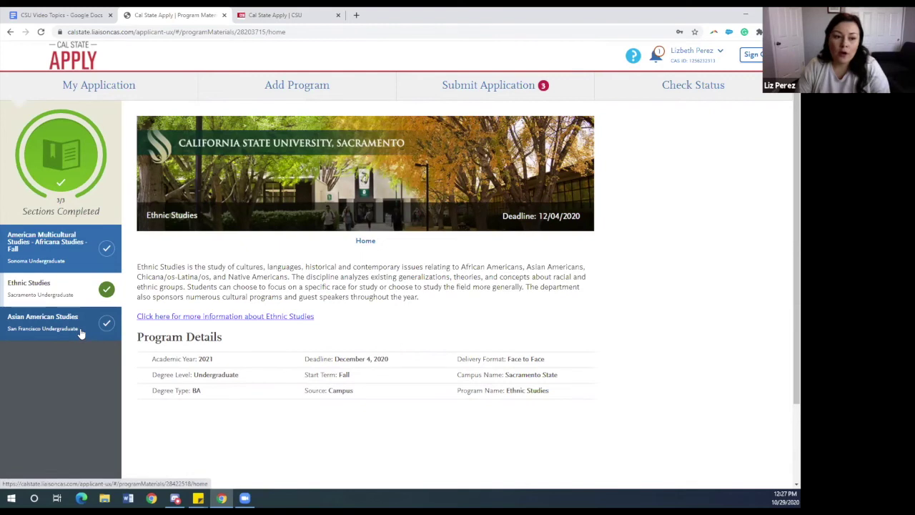
left_click(81, 333)
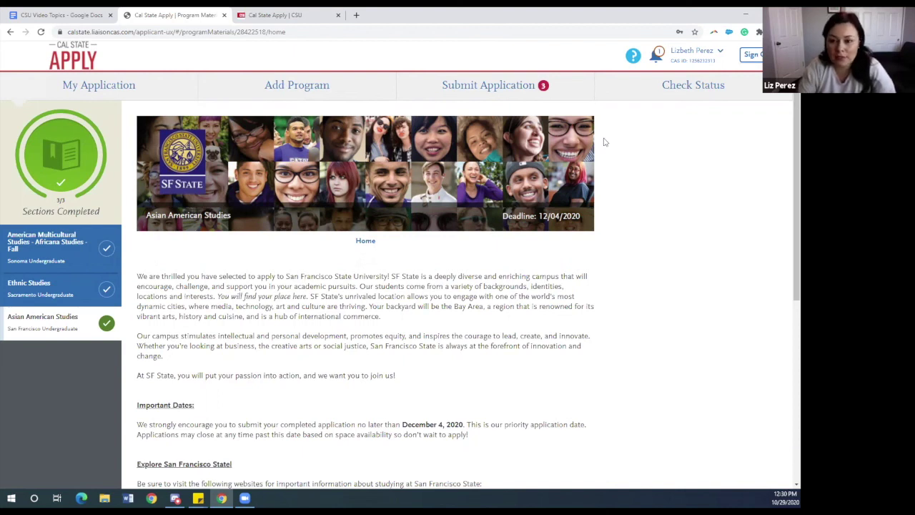
Step: Go to Submit Application, review the selected programs and total fees, and check the application fee waiver status
left_click(490, 88)
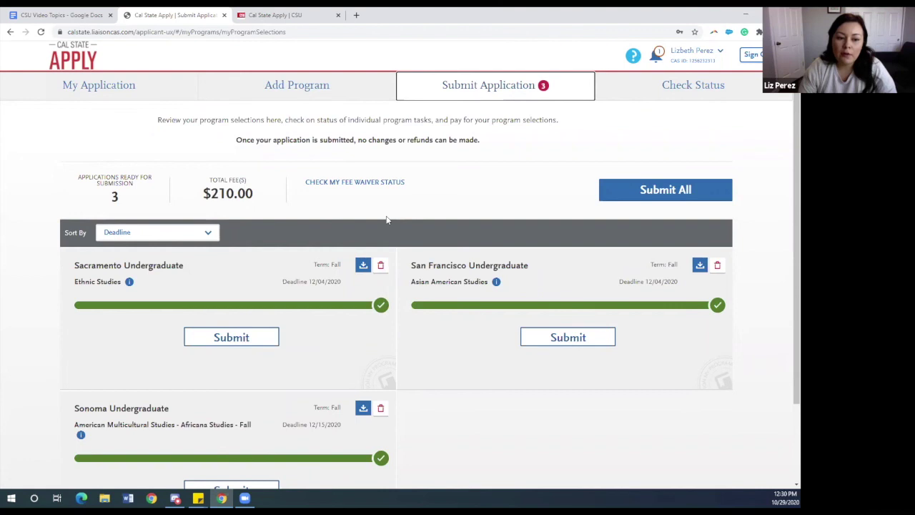
scroll(390, 215, "down", 1)
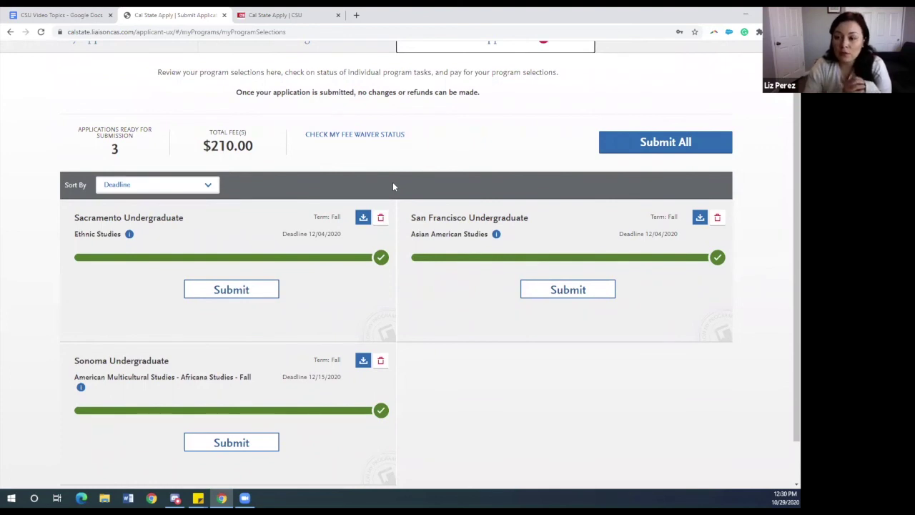
left_click(385, 142)
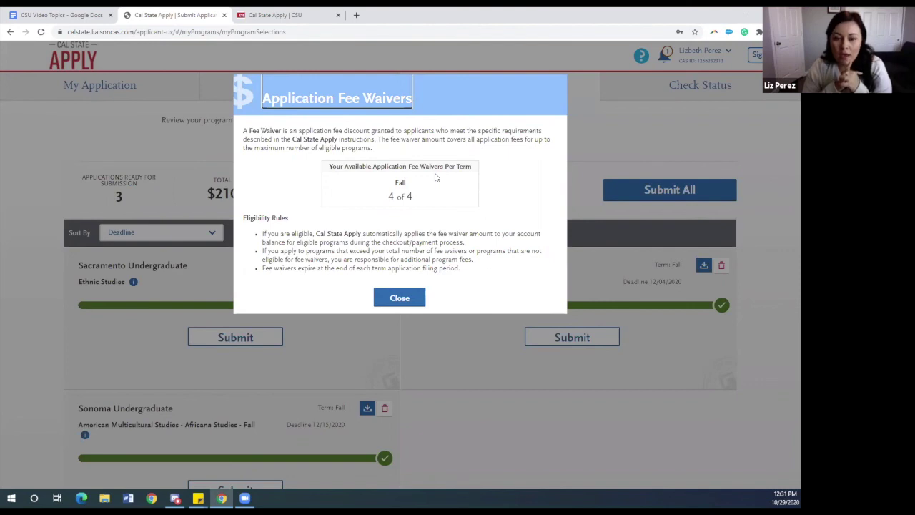
left_click(412, 299)
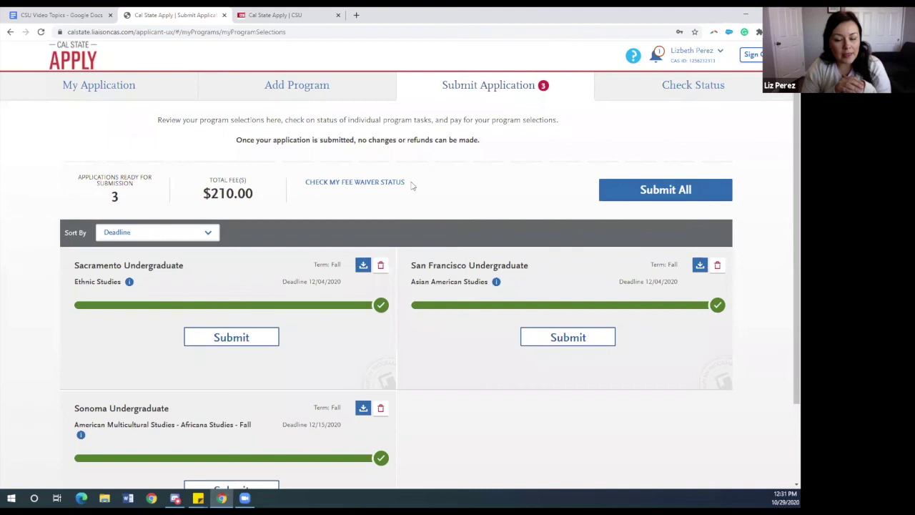